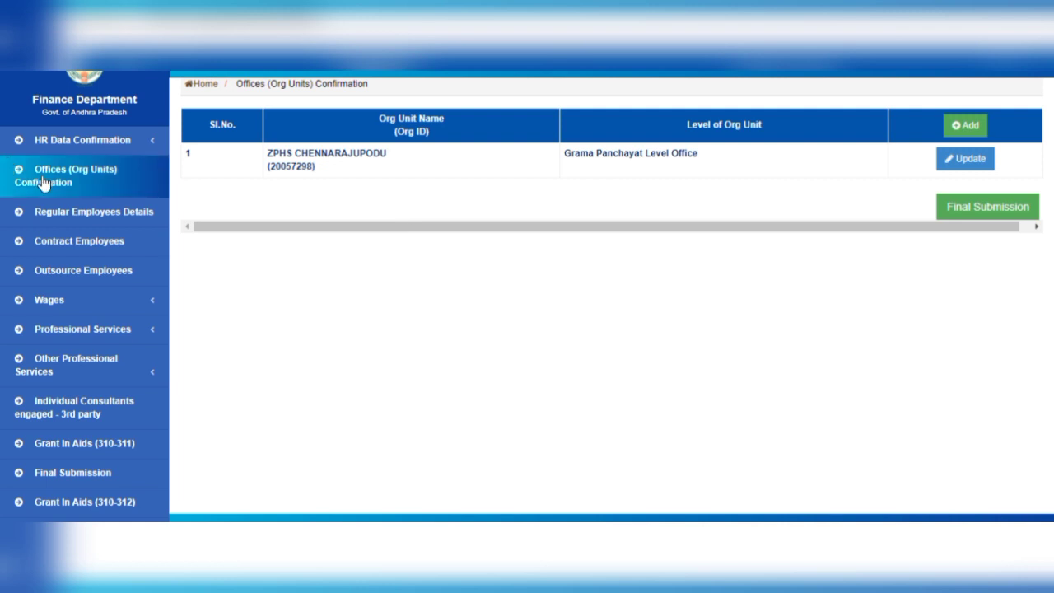
- Open the Regular Employees Details page and review the PRC and CFMS mapping status, working and vacant positions for every designation
{"action": "left_click", "coordinate": [115, 220]}
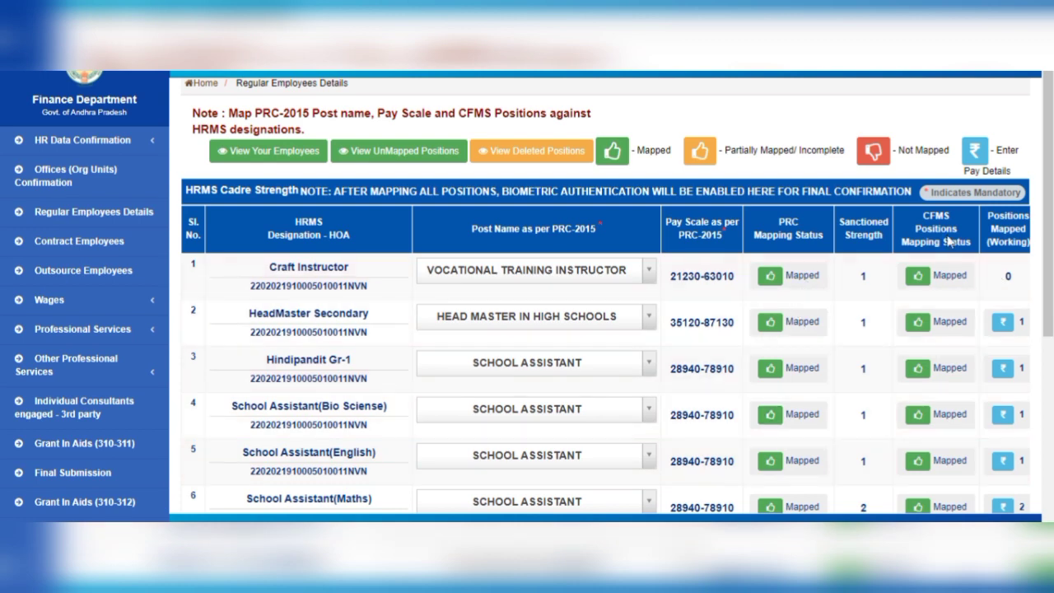
{"action": "scroll", "coordinate": [605, 305], "scroll_direction": "down", "scroll_amount": 1}
{"action": "scroll", "coordinate": [606, 304], "scroll_direction": "up", "scroll_amount": 1}
{"action": "scroll", "coordinate": [1045, 246], "scroll_direction": "down", "scroll_amount": 1}
{"action": "scroll", "coordinate": [605, 296], "scroll_direction": "down", "scroll_amount": 4}
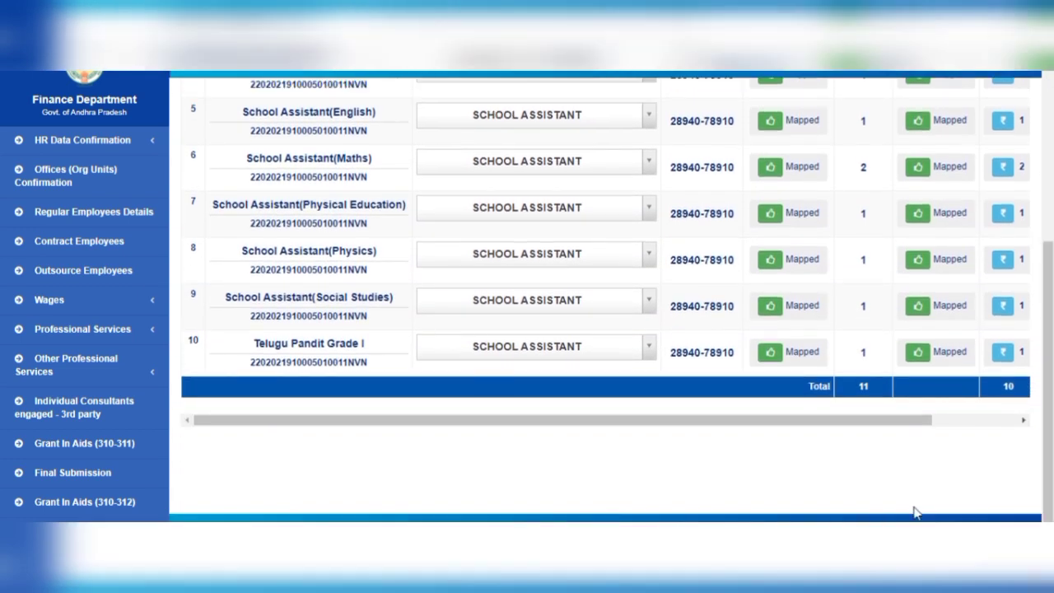
{"action": "left_click_drag", "start_coordinate": [915, 421], "coordinate": [1013, 425]}
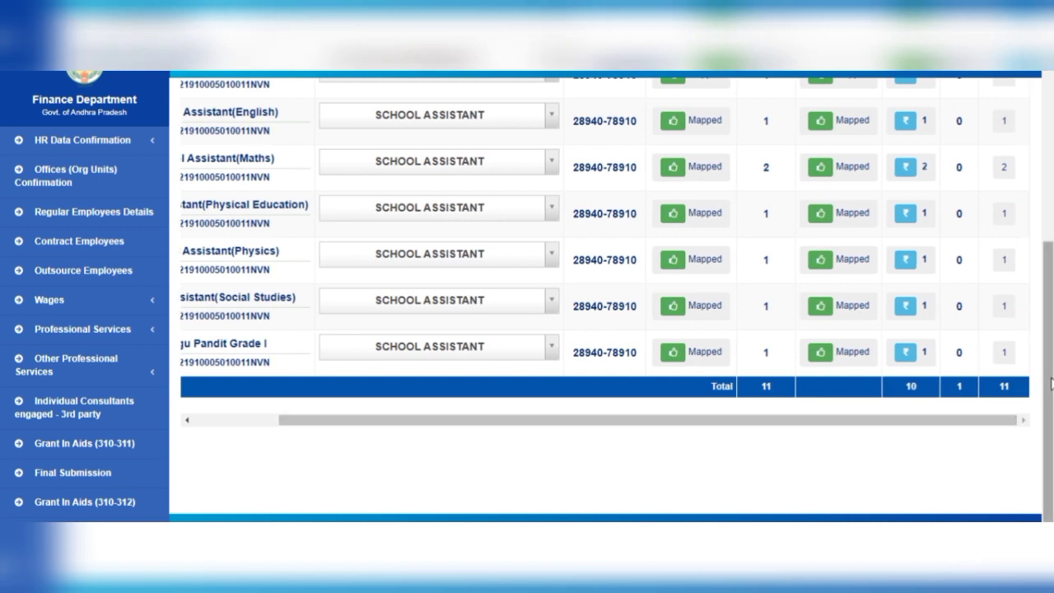
{"action": "scroll", "coordinate": [606, 296], "scroll_direction": "up", "scroll_amount": 5}
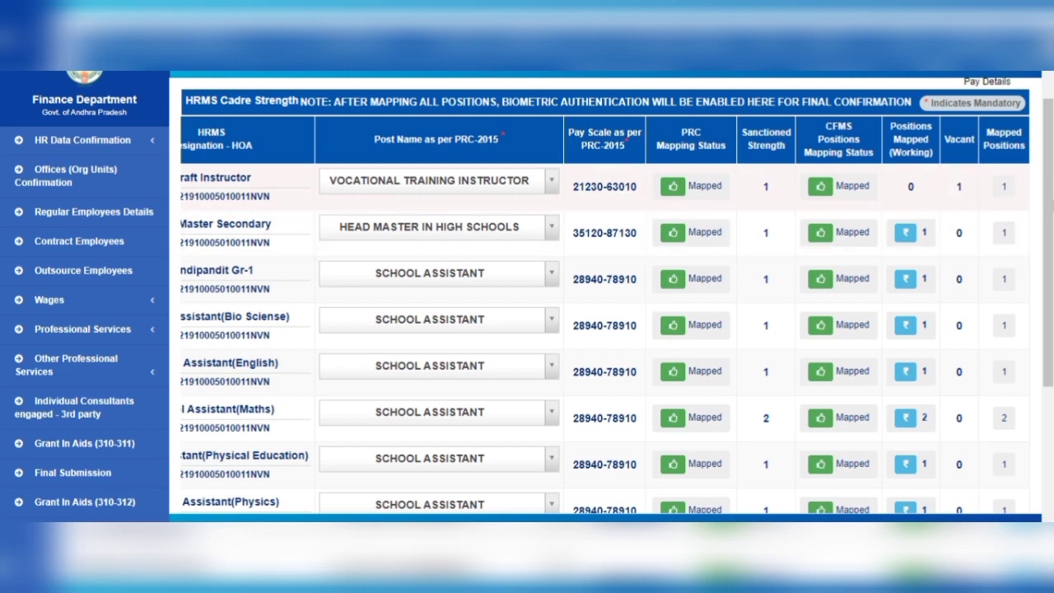
{"action": "left_click_drag", "start_coordinate": [1050, 212], "coordinate": [1047, 140]}
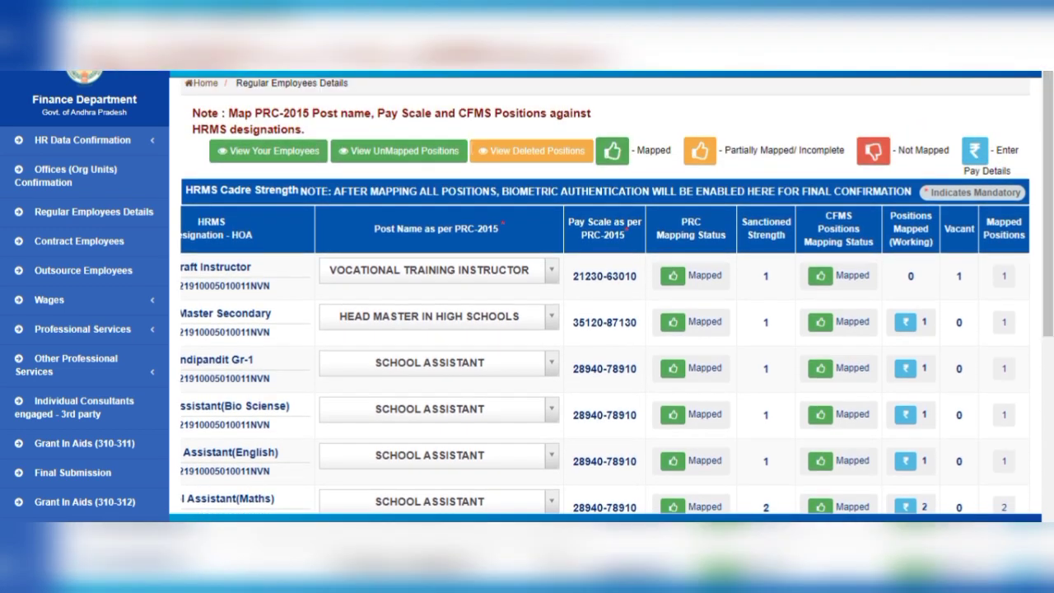
- View the list of regular employees with their HRMS IDs, dates, heads of account and post names
{"action": "left_click", "coordinate": [306, 151]}
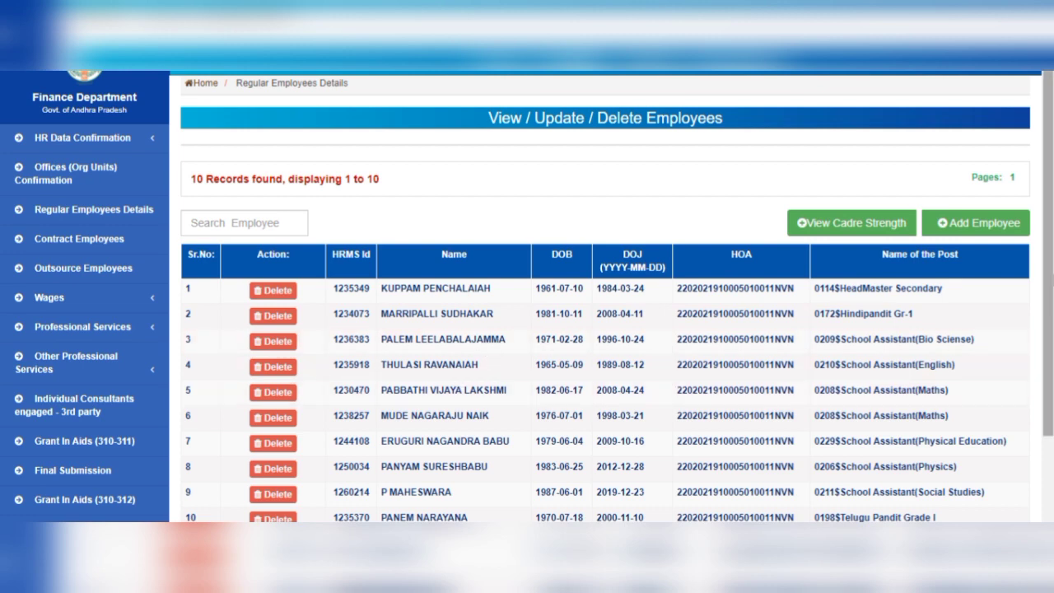
{"action": "scroll", "coordinate": [1050, 282], "scroll_direction": "down", "scroll_amount": 1}
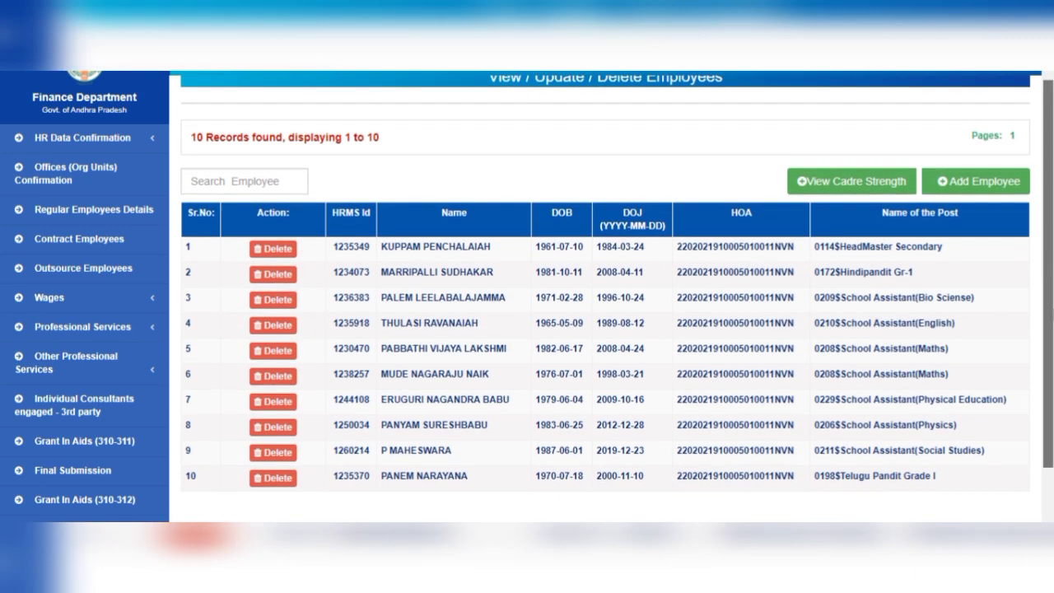
{"action": "scroll", "coordinate": [605, 299], "scroll_direction": "down", "scroll_amount": 1}
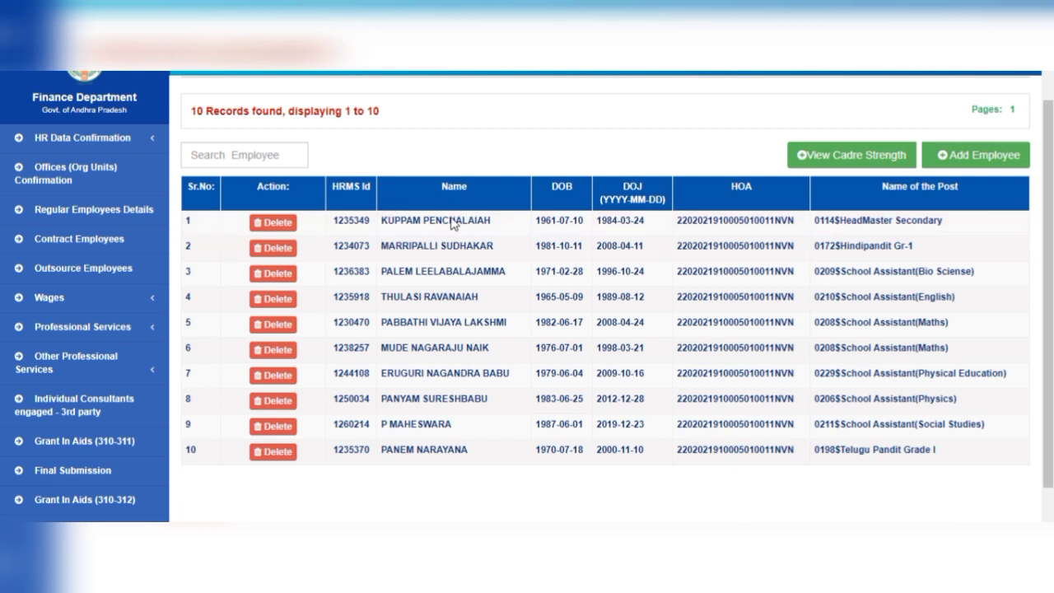
- Check the unmapped positions and deleted positions lists from Regular Employees Details, returning to the cadre strength table after each
{"action": "left_click", "coordinate": [144, 216]}
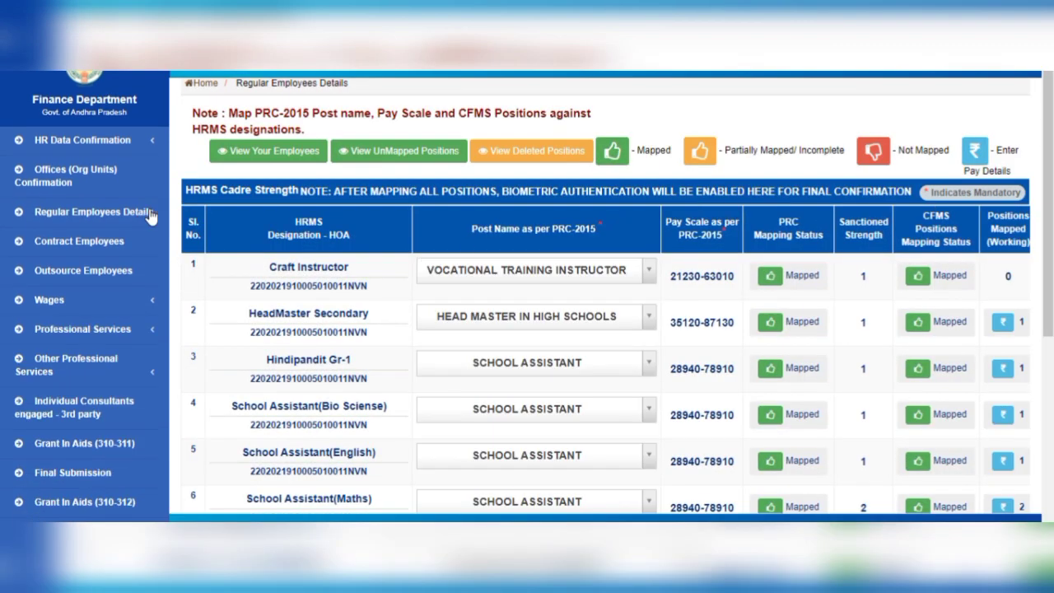
{"action": "left_click", "coordinate": [443, 156]}
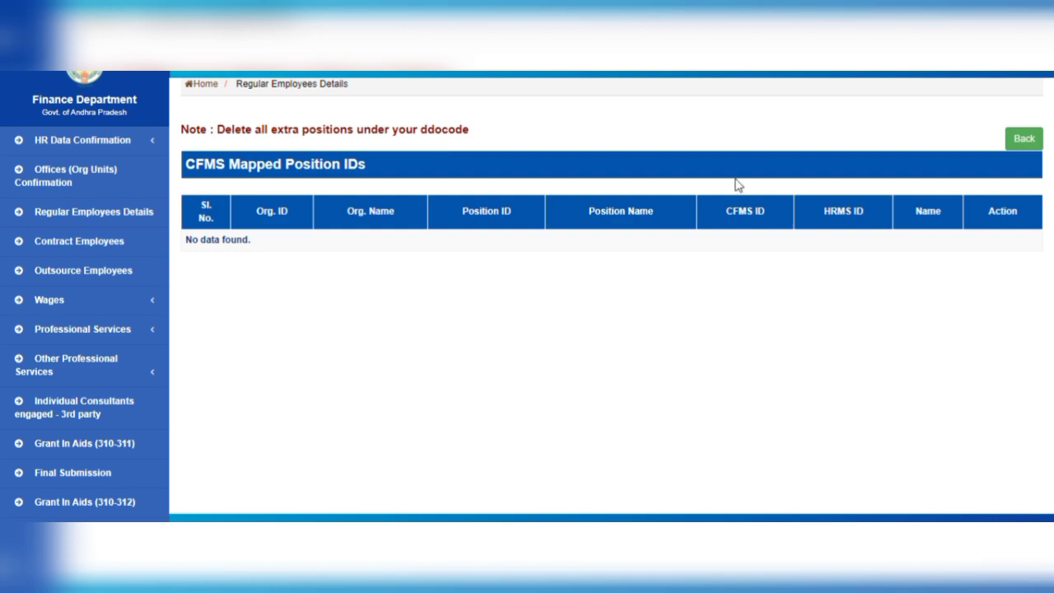
{"action": "left_click", "coordinate": [1026, 140]}
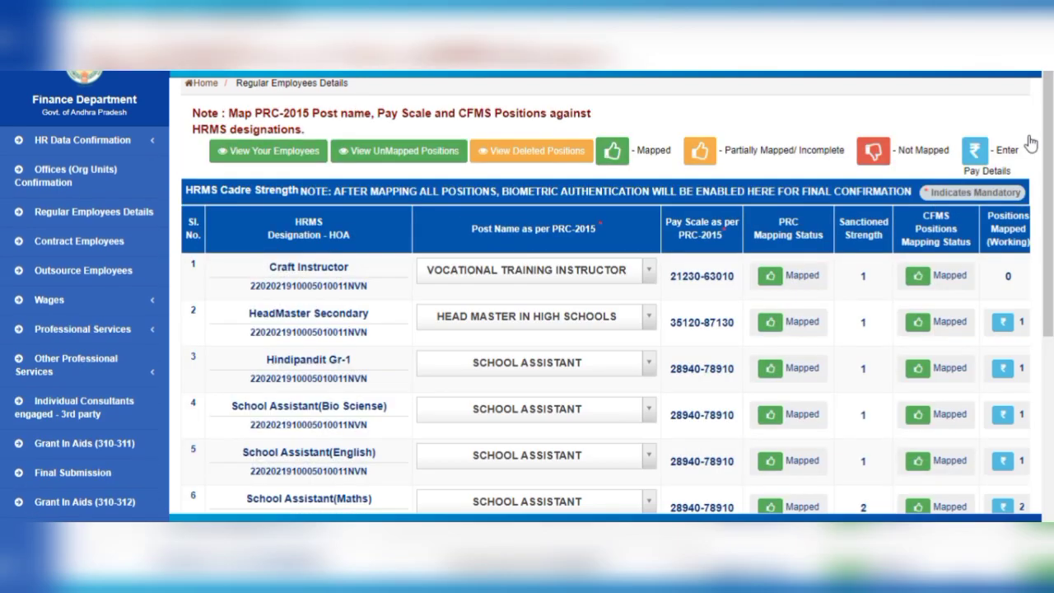
{"action": "left_click", "coordinate": [521, 149]}
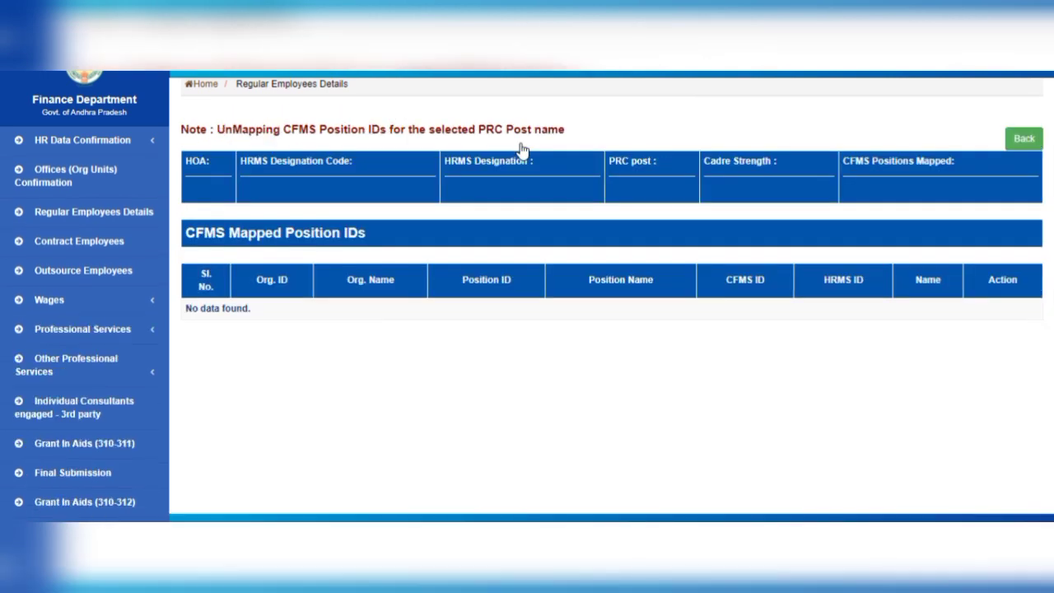
{"action": "left_click", "coordinate": [1029, 142]}
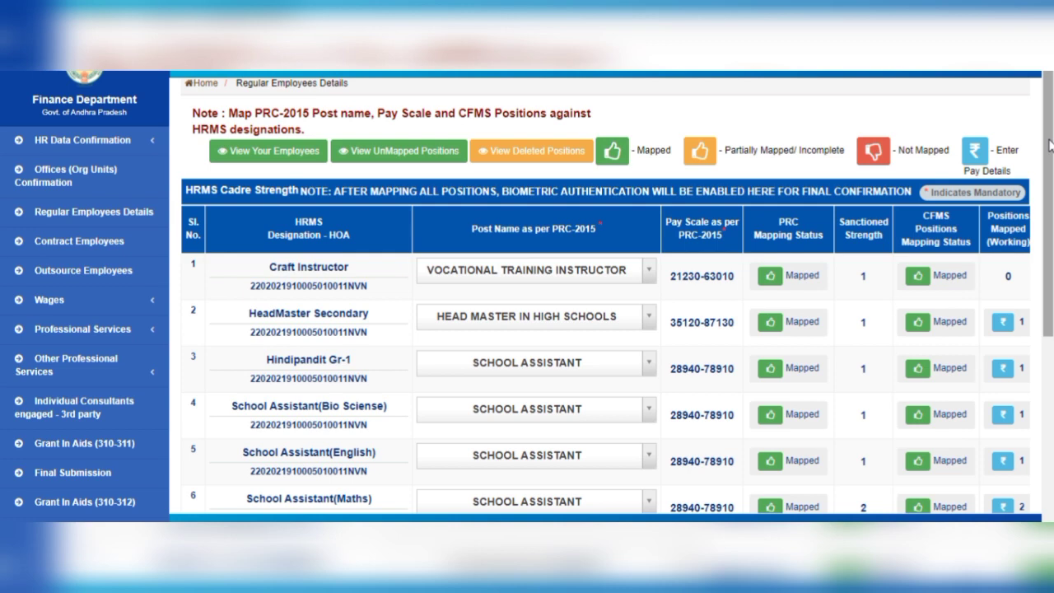
- Browse the home page categories from HR Data to Other Professional Services and open Payments to Village Volunteers (290/293)
{"action": "left_click", "coordinate": [205, 85]}
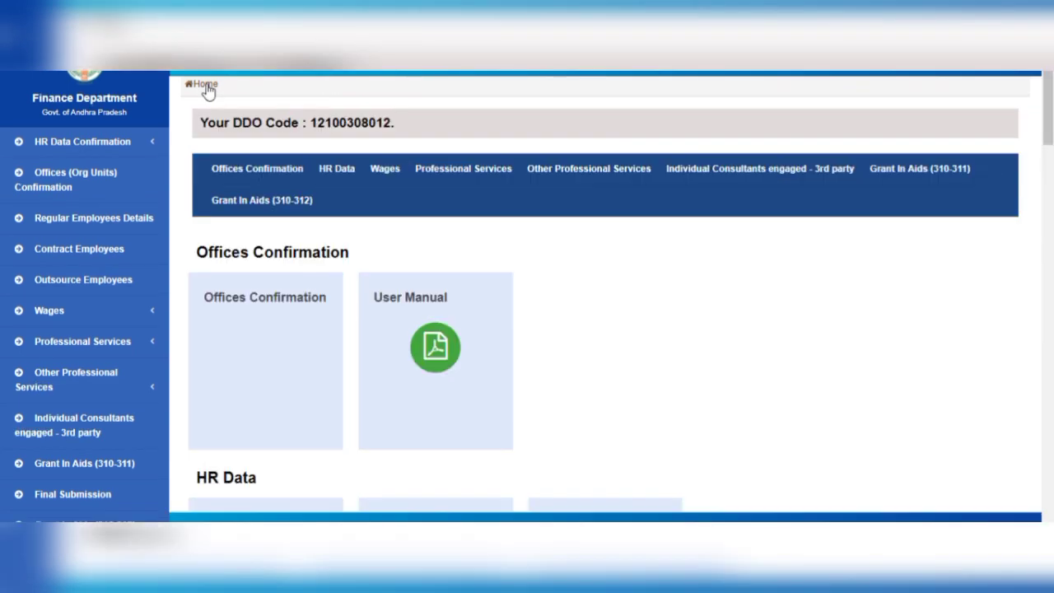
{"action": "left_click", "coordinate": [349, 171]}
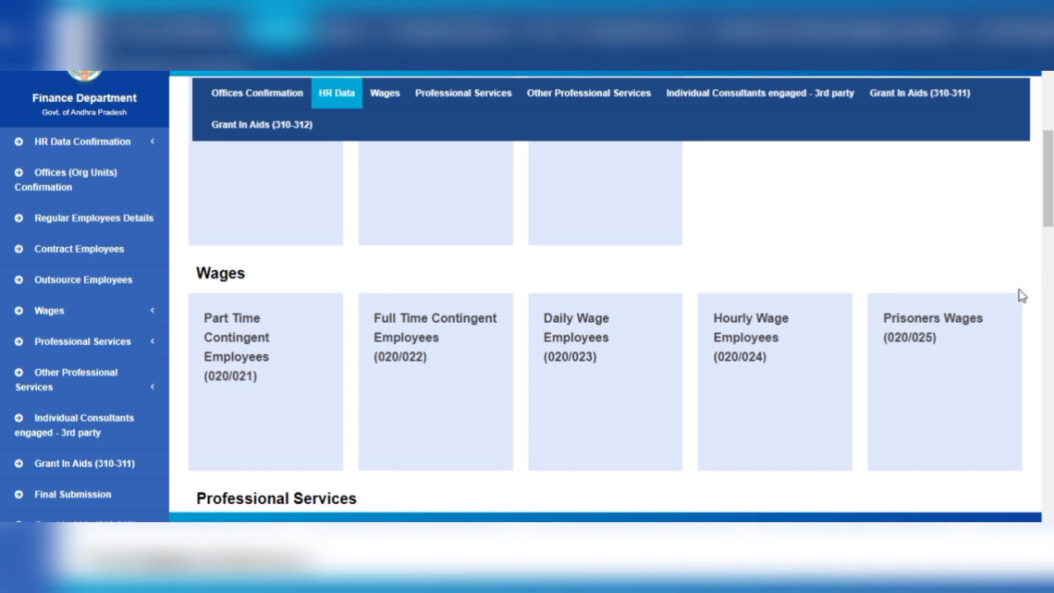
{"action": "left_click_drag", "start_coordinate": [1045, 231], "coordinate": [1050, 267]}
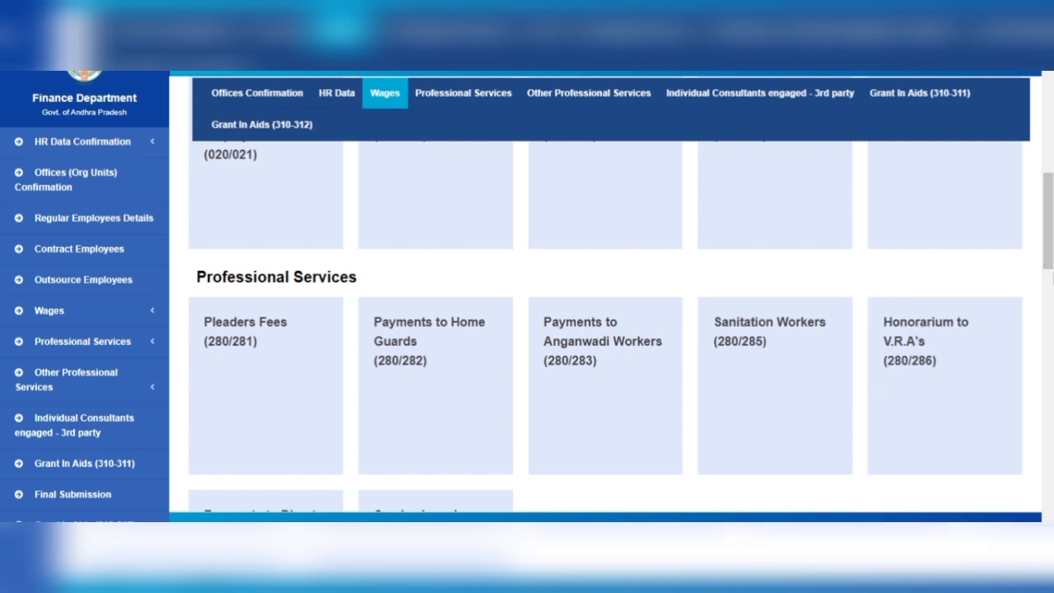
{"action": "left_click_drag", "start_coordinate": [1051, 249], "coordinate": [1050, 304]}
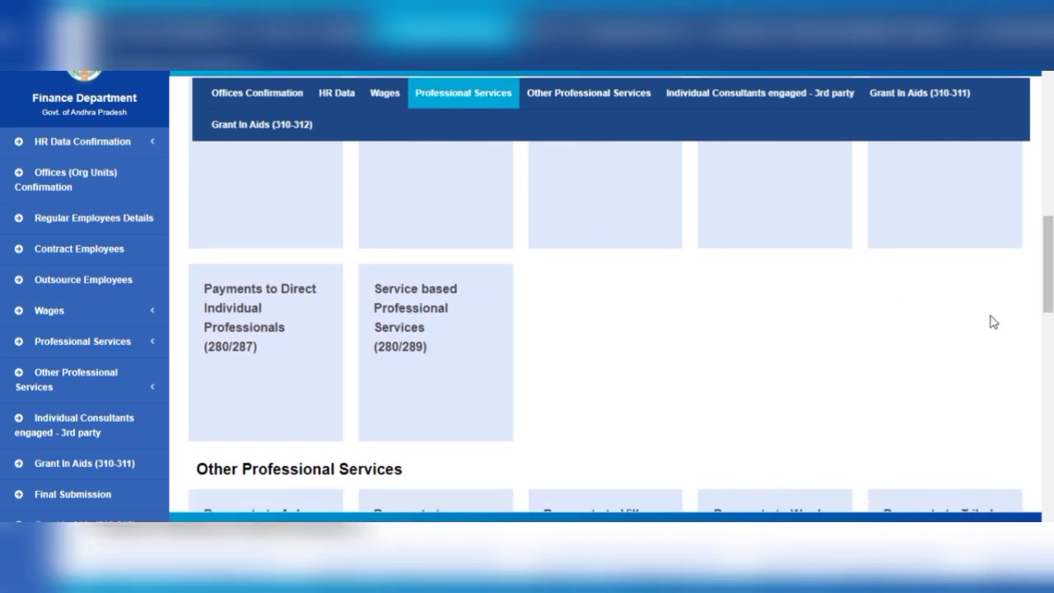
{"action": "left_click_drag", "start_coordinate": [1049, 300], "coordinate": [1049, 327]}
{"action": "scroll", "coordinate": [605, 329], "scroll_direction": "down", "scroll_amount": 3}
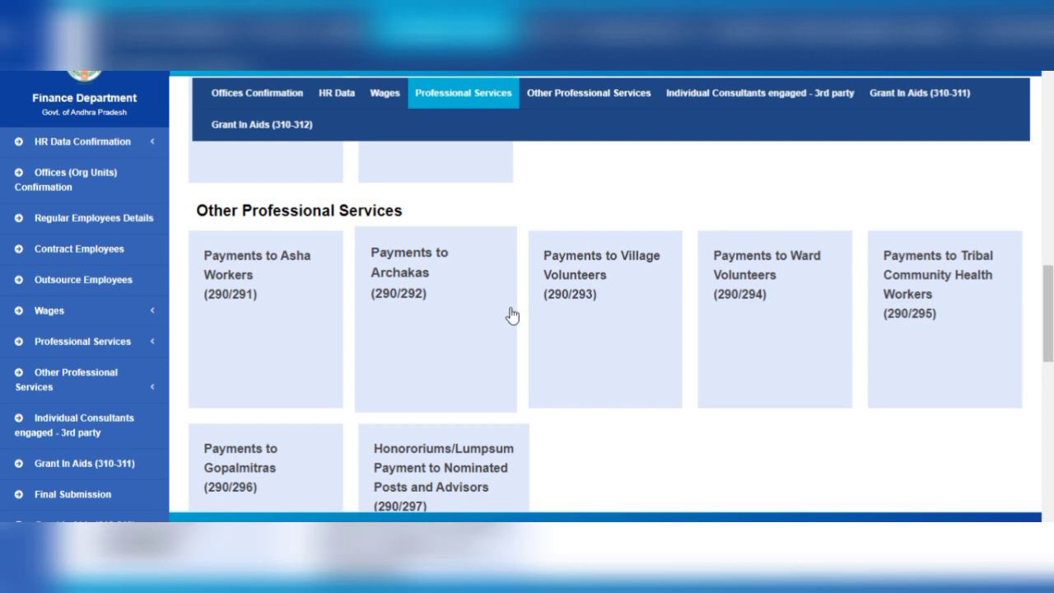
{"action": "left_click", "coordinate": [601, 285]}
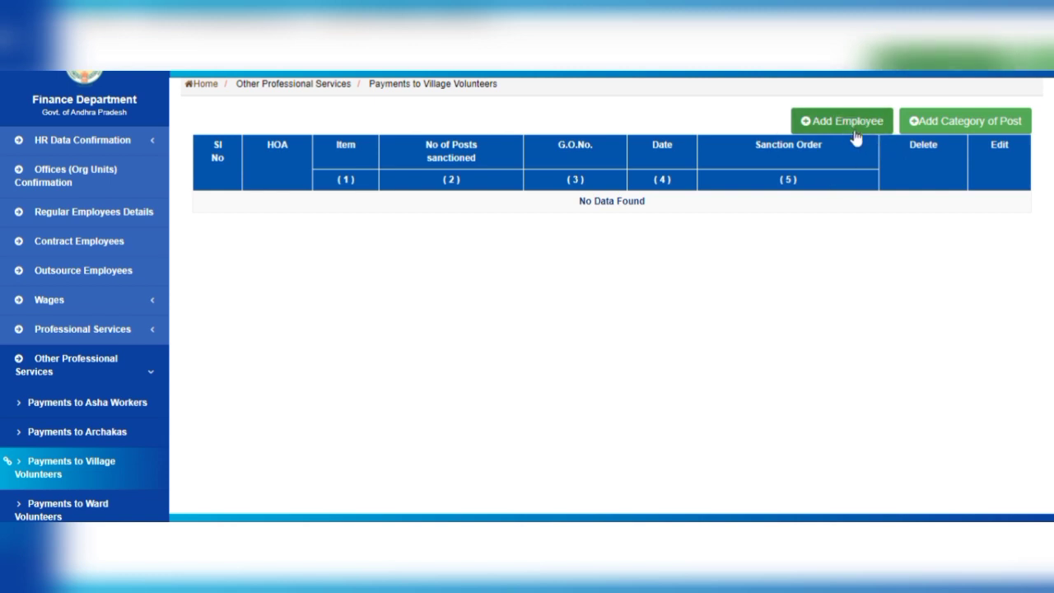
- Return to the home page and open Grant In Aids (310-311) to view its G.O. and sanction order fields
{"action": "left_click", "coordinate": [200, 87]}
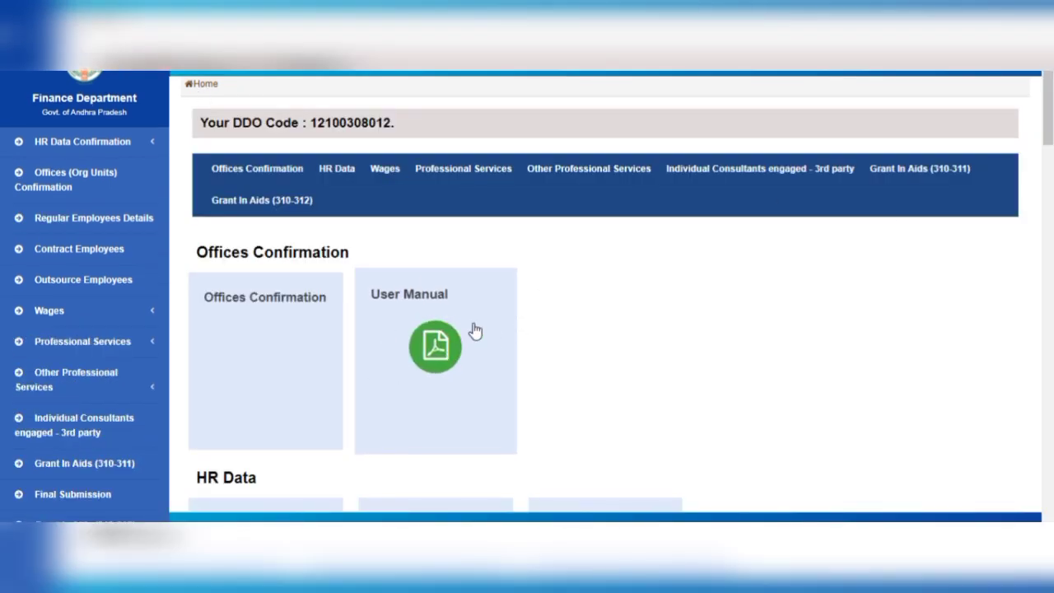
{"action": "left_click_drag", "start_coordinate": [1049, 125], "coordinate": [1049, 431]}
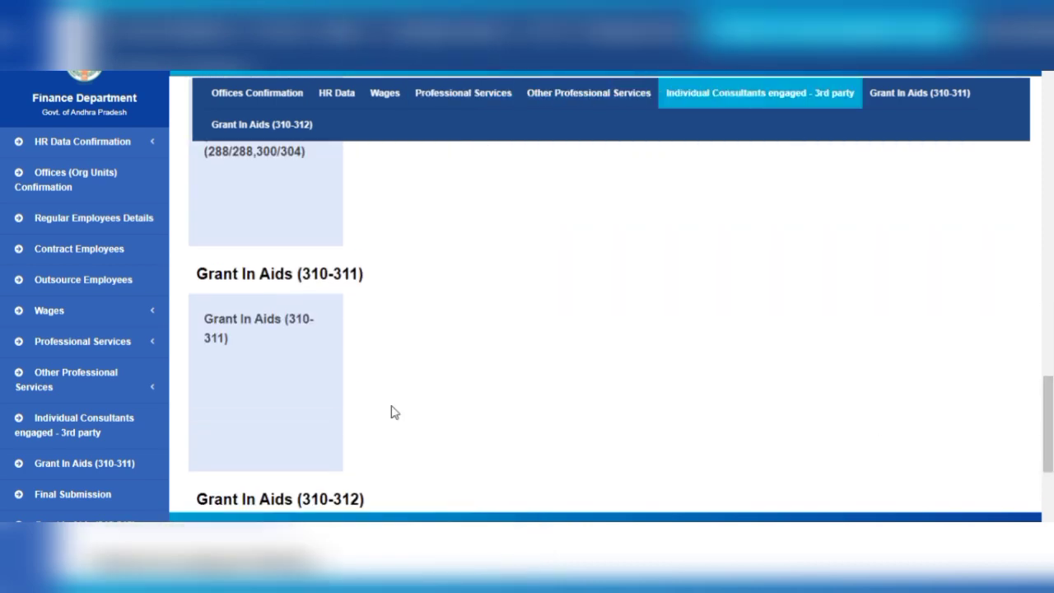
{"action": "left_click", "coordinate": [285, 397]}
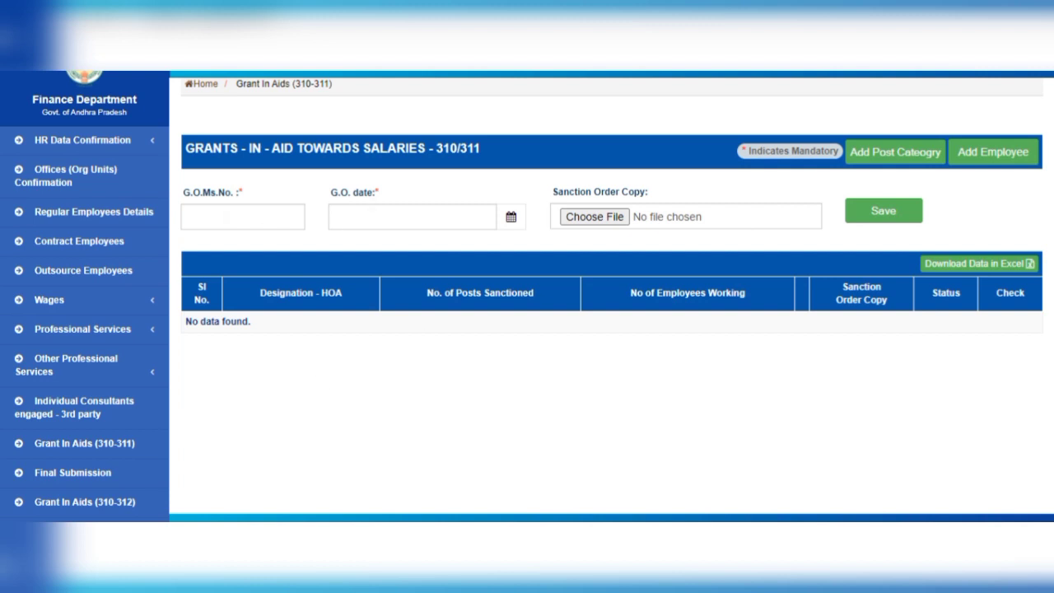
{"action": "left_click_drag", "start_coordinate": [216, 194], "coordinate": [249, 199]}
- Open the post category form for Grant In Aids (310-311), inspect the Head of Account and Post Name options, and return to the list
{"action": "left_click", "coordinate": [899, 157]}
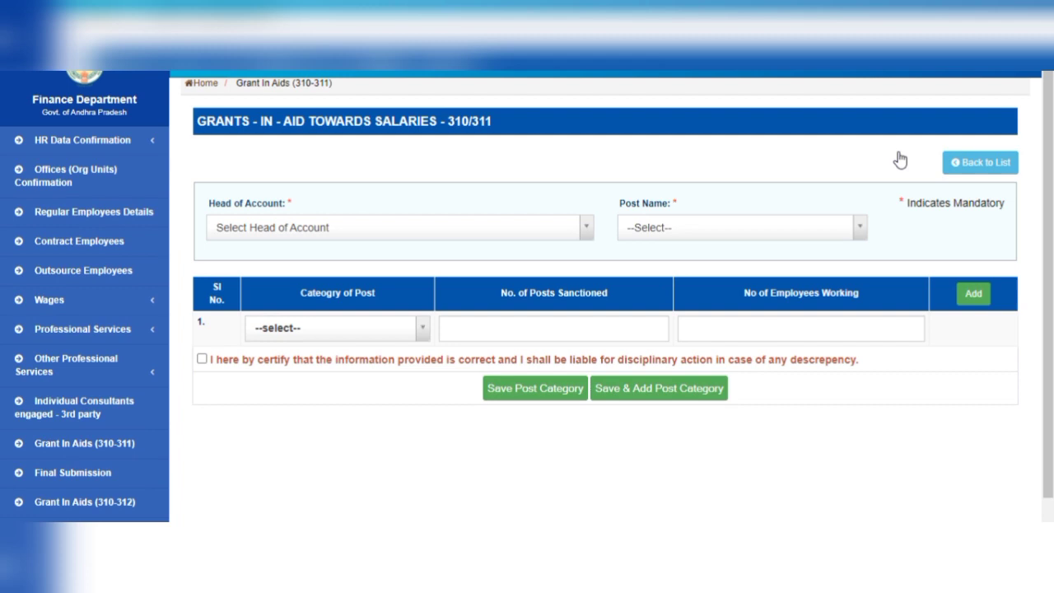
{"action": "left_click", "coordinate": [572, 236]}
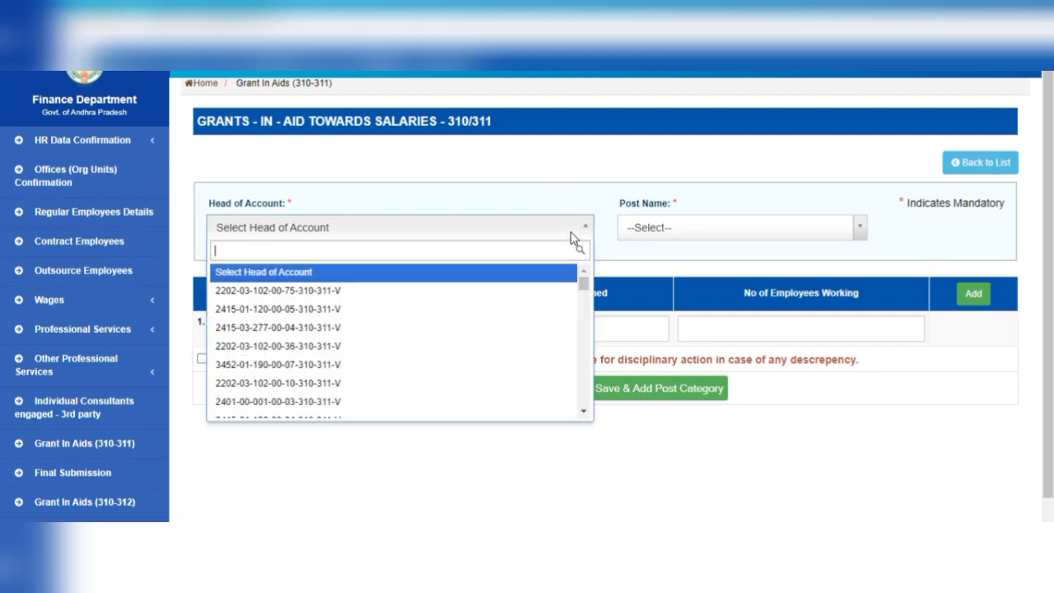
{"action": "left_click", "coordinate": [573, 237]}
{"action": "left_click", "coordinate": [715, 238]}
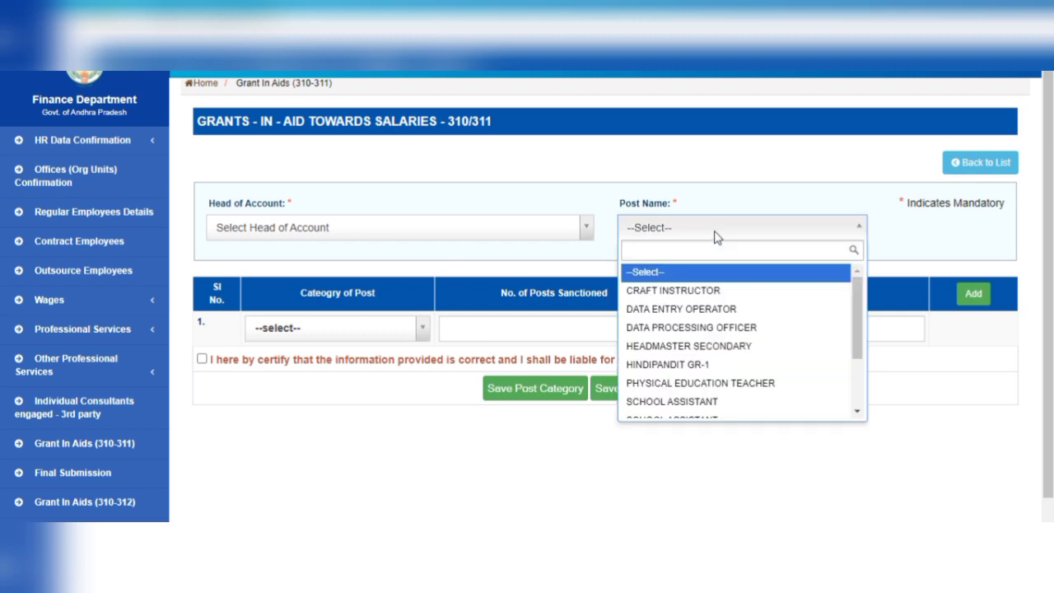
{"action": "left_click", "coordinate": [715, 238]}
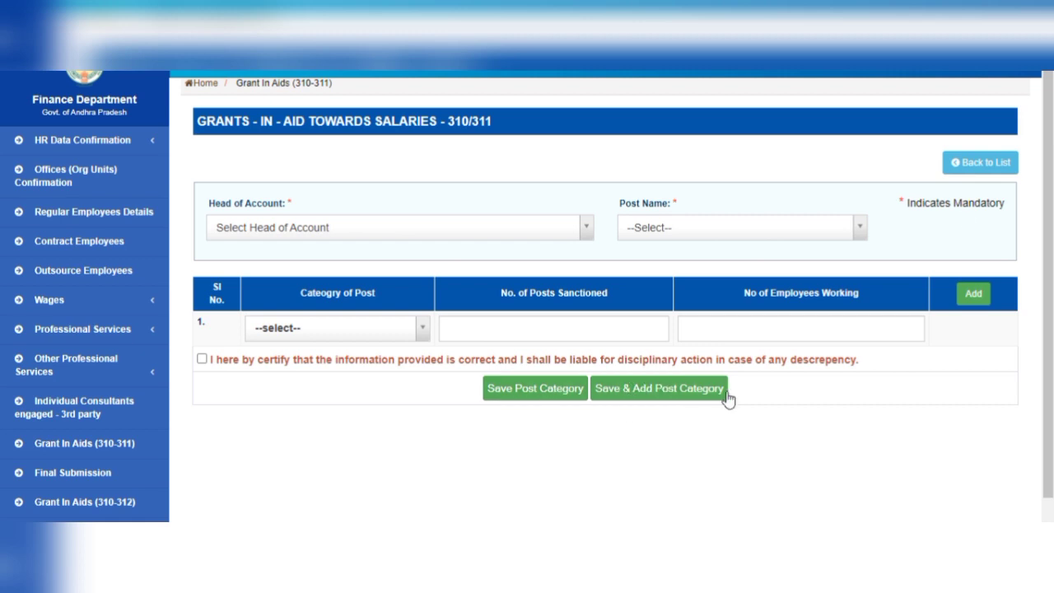
{"action": "left_click", "coordinate": [988, 163]}
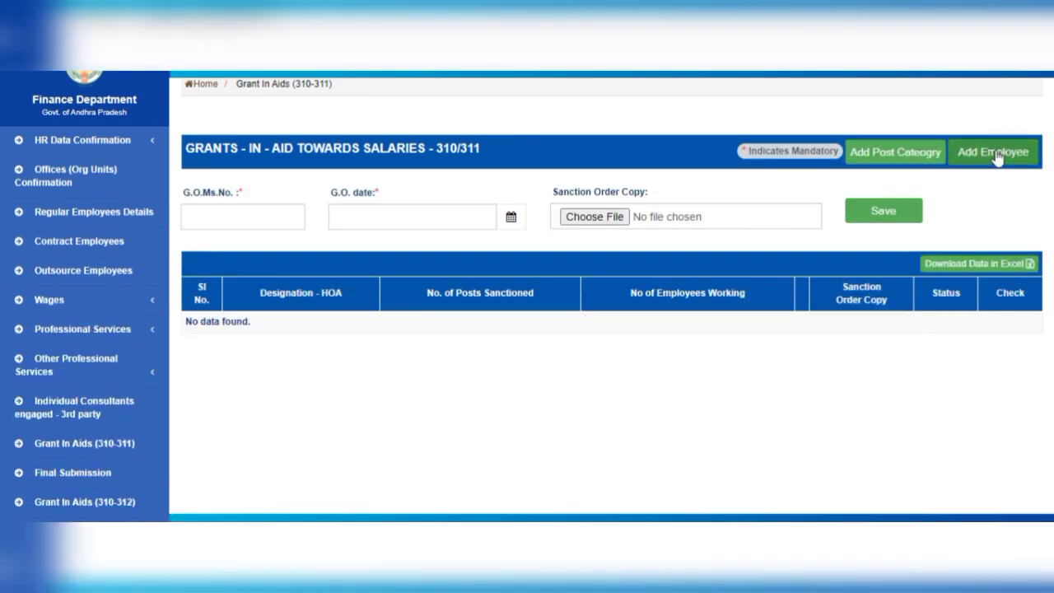
- Open the employee entry form for Grant In Aids (310-311) and review its post, employee type, pay and pension fields
{"action": "left_click", "coordinate": [995, 158]}
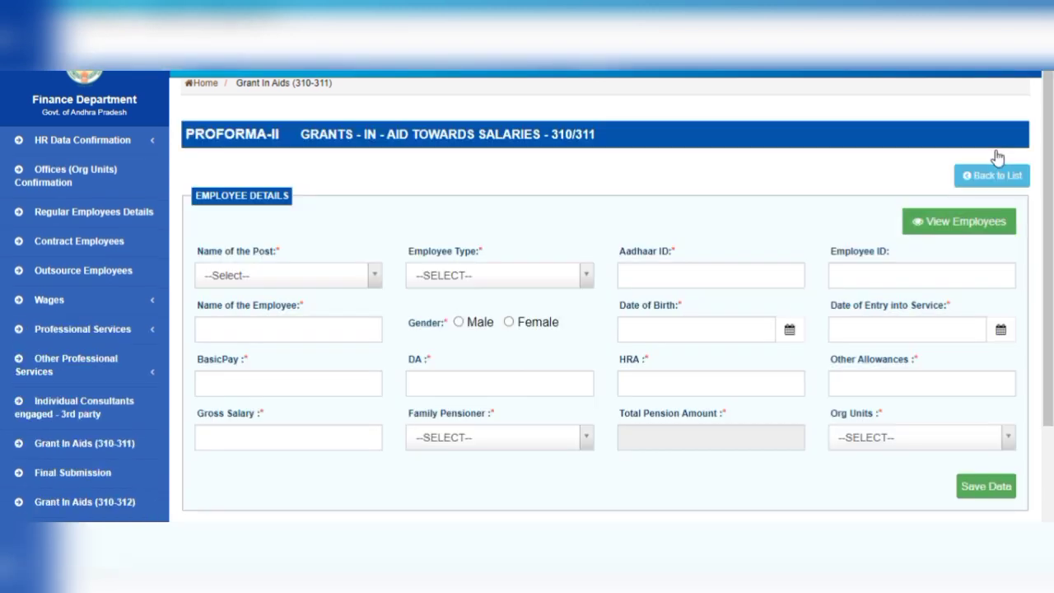
{"action": "left_click", "coordinate": [320, 281]}
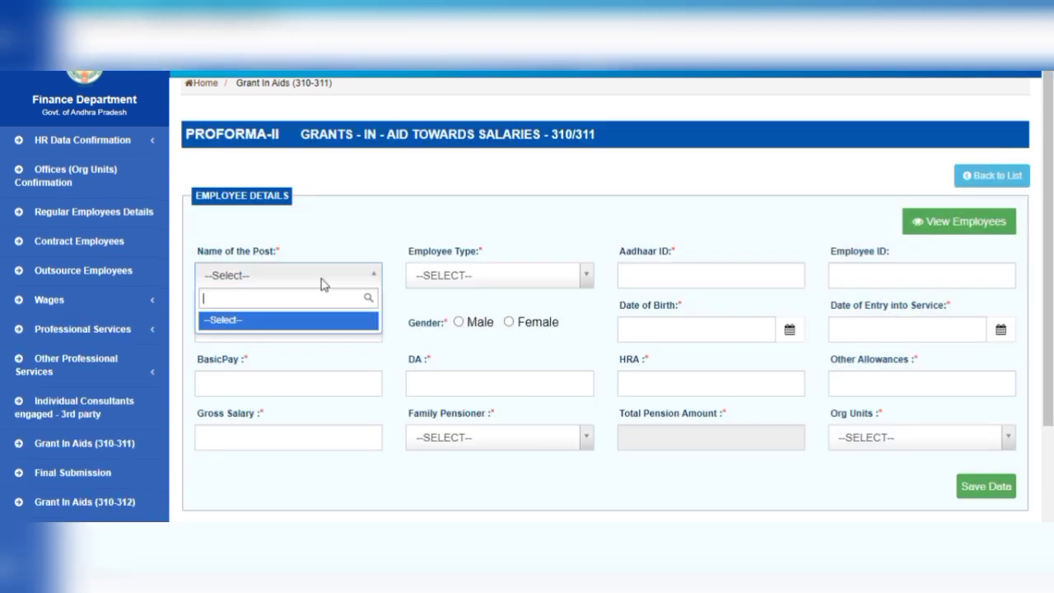
{"action": "left_click", "coordinate": [457, 276]}
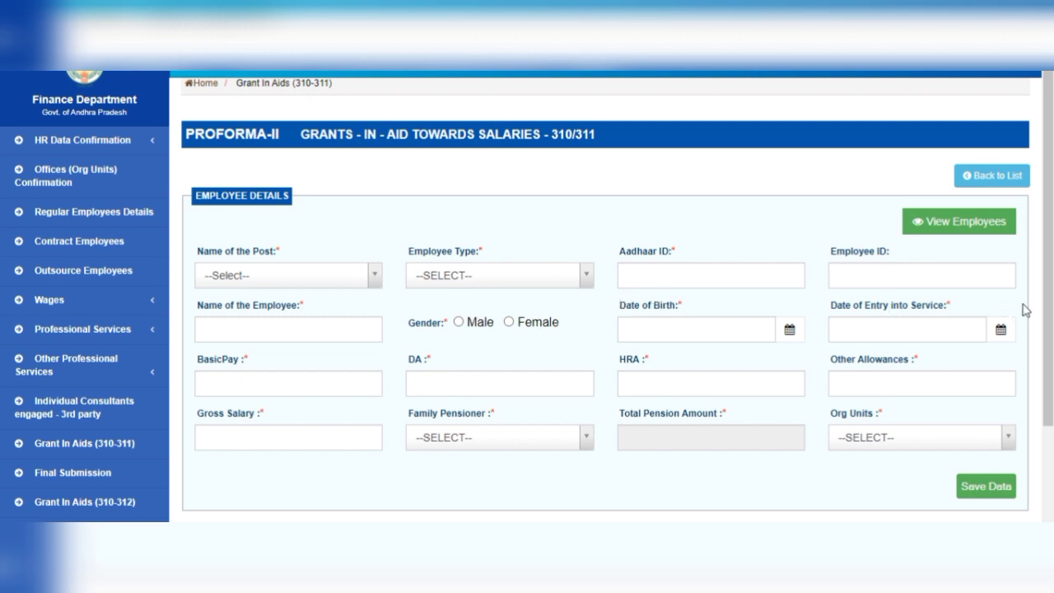
{"action": "scroll", "coordinate": [1049, 313], "scroll_direction": "down", "scroll_amount": 3}
{"action": "scroll", "coordinate": [1047, 288], "scroll_direction": "up", "scroll_amount": 3}
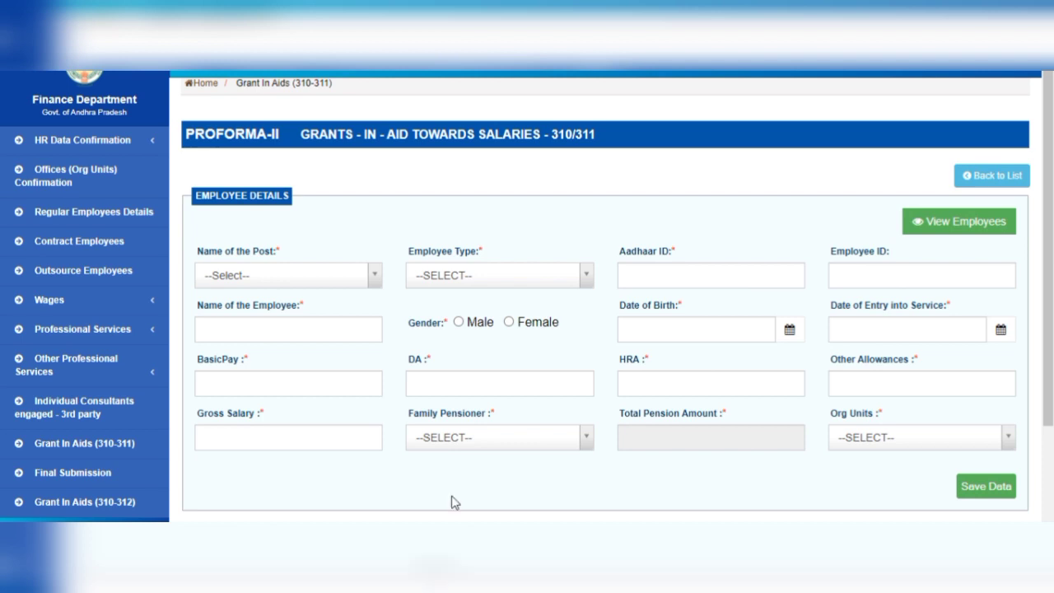
{"action": "scroll", "coordinate": [605, 330], "scroll_direction": "down", "scroll_amount": 1}
{"action": "scroll", "coordinate": [605, 329], "scroll_direction": "down", "scroll_amount": 1}
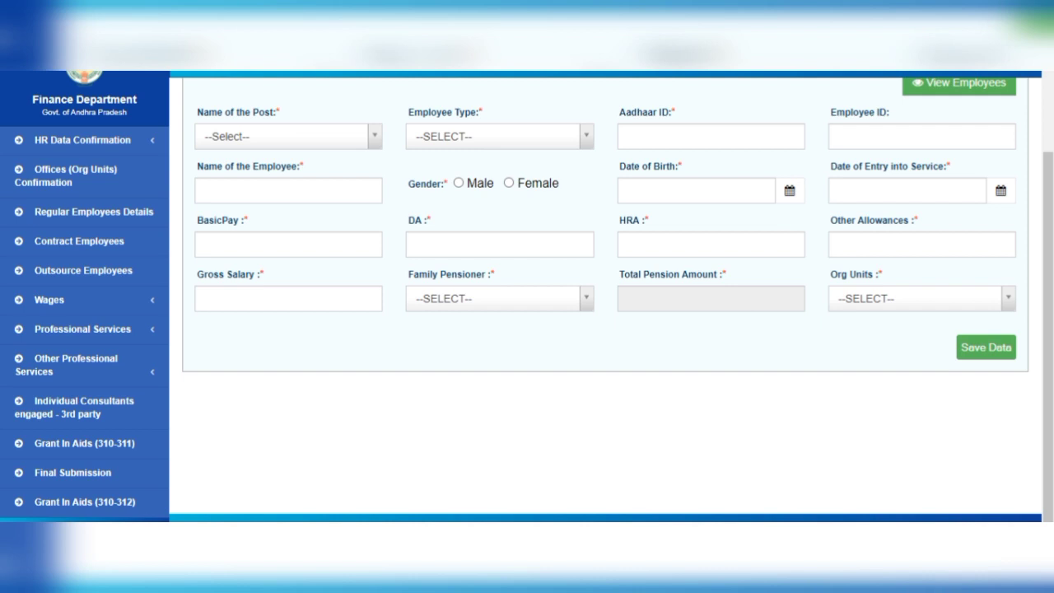
- Open the Final Submission page and review the employee and service categories to submit or mark as not applicable
{"action": "left_click", "coordinate": [95, 483]}
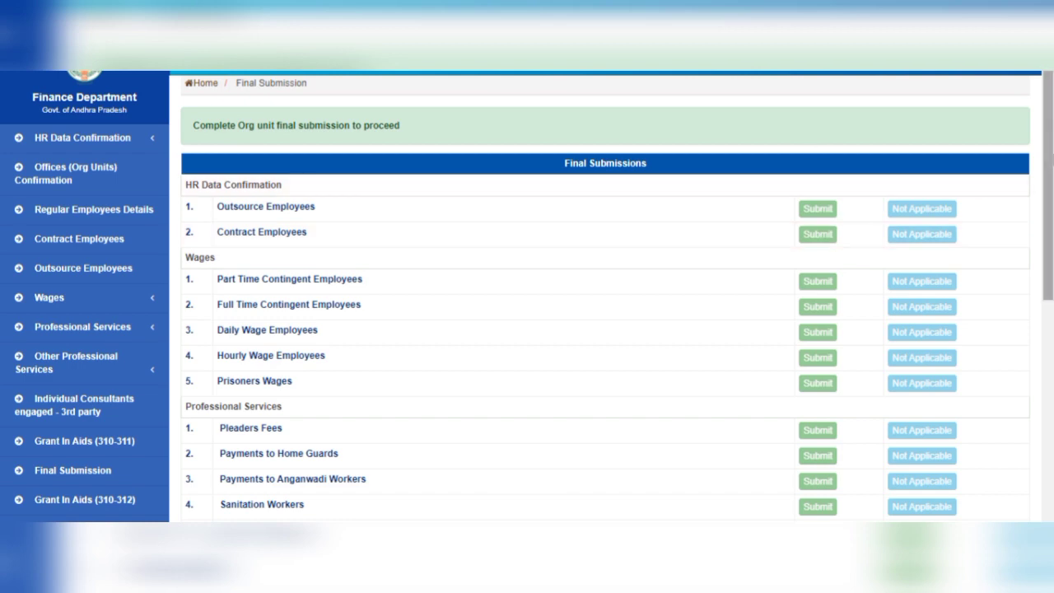
{"action": "left_click_drag", "start_coordinate": [1050, 165], "coordinate": [1030, 145]}
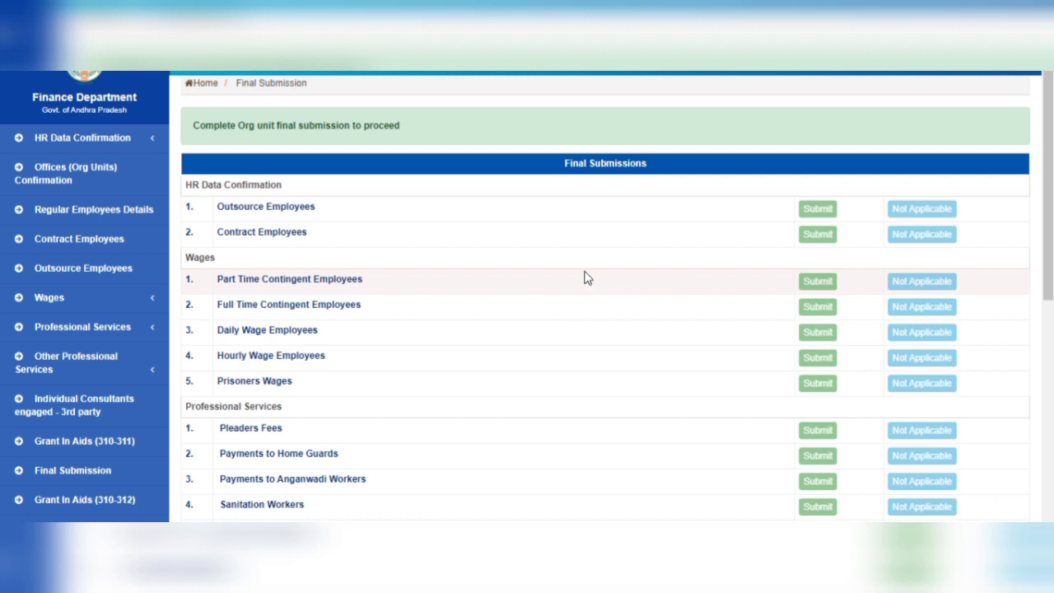
{"action": "mouse_move", "coordinate": [1047, 212]}
{"action": "left_mouse_down"}
{"action": "mouse_move", "coordinate": [1048, 381]}
{"action": "mouse_move", "coordinate": [1037, 282]}
{"action": "mouse_move", "coordinate": [1050, 220]}
{"action": "left_mouse_up"}
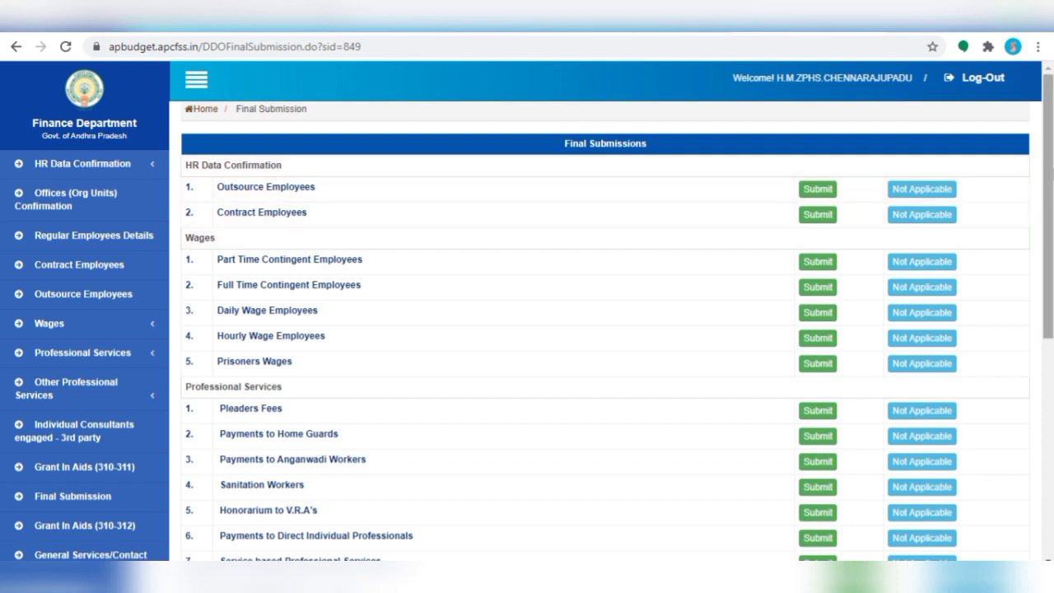
- Mark Outsource Employees and Contract Employees, plus Part Time and Full Time Contingent Employees under Wages, as not applicable
{"action": "scroll", "coordinate": [1048, 191], "scroll_direction": "down", "scroll_amount": 3}
{"action": "scroll", "coordinate": [605, 330], "scroll_direction": "up", "scroll_amount": 3}
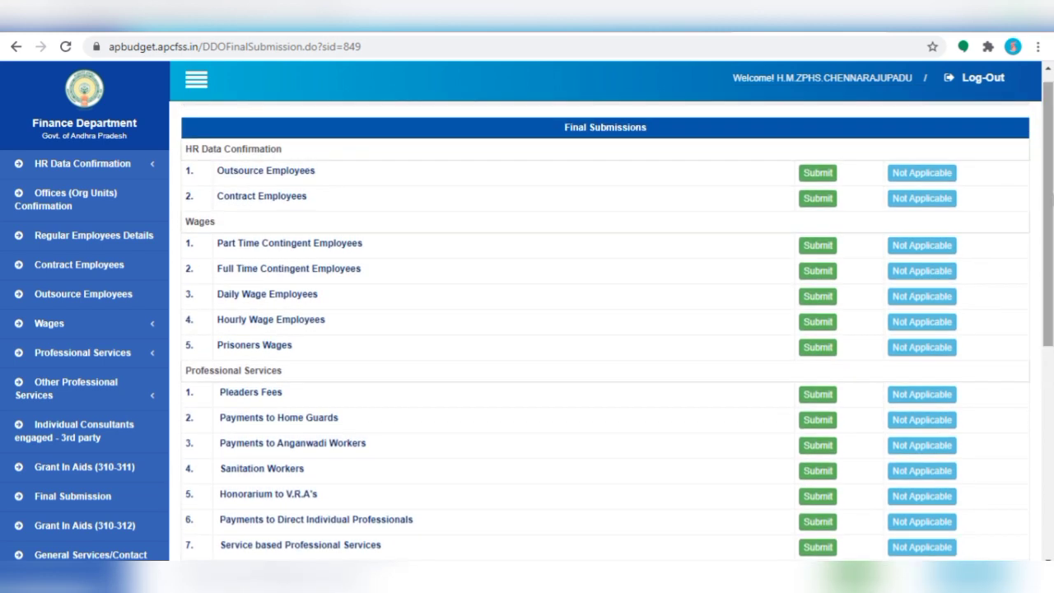
{"action": "left_click_drag", "start_coordinate": [1051, 198], "coordinate": [1052, 196]}
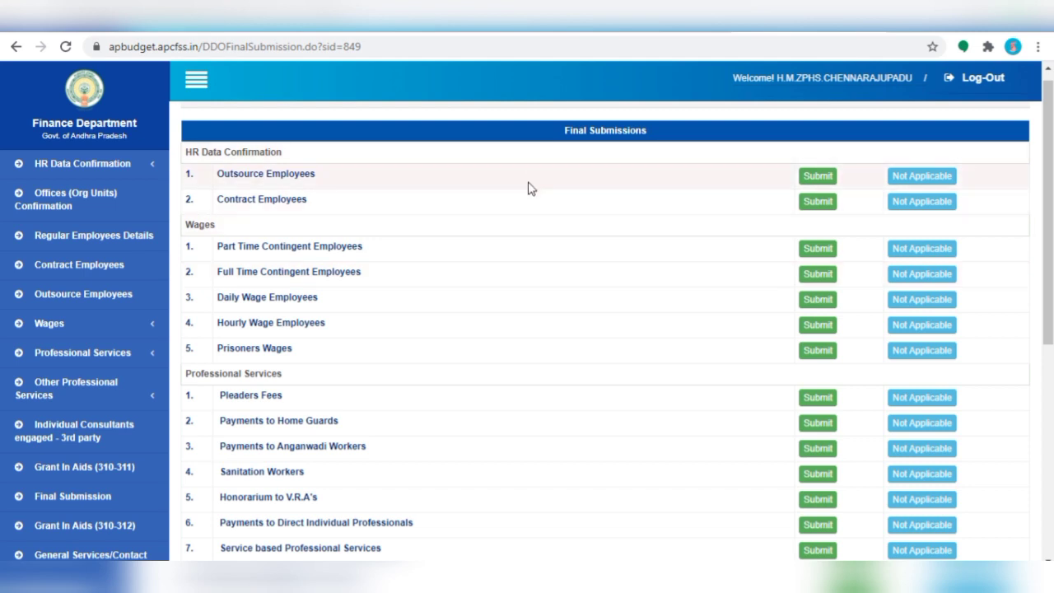
{"action": "left_click", "coordinate": [897, 181]}
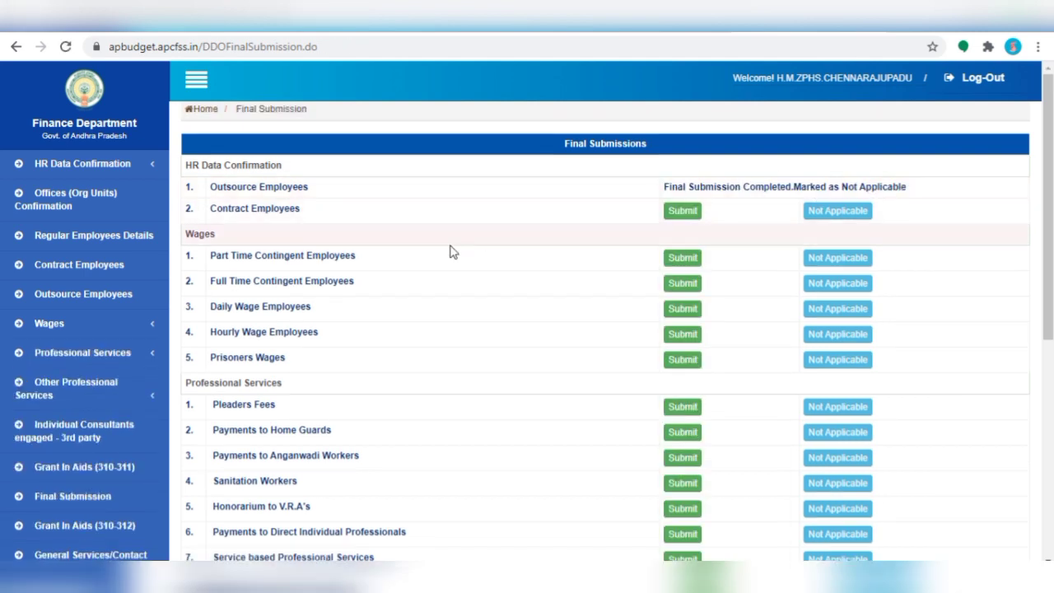
{"action": "left_click", "coordinate": [822, 212]}
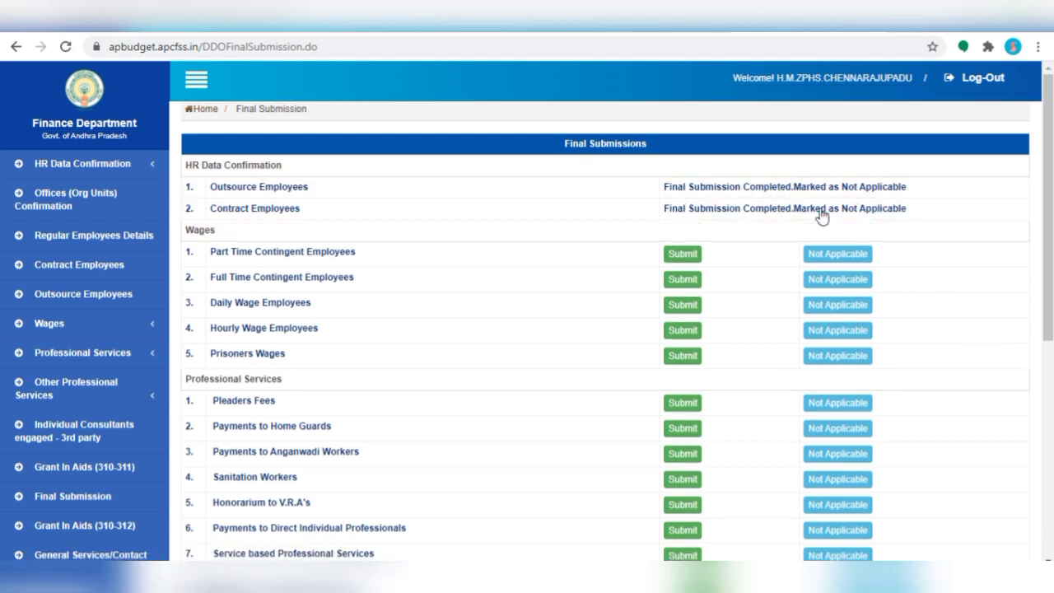
{"action": "left_click", "coordinate": [818, 254]}
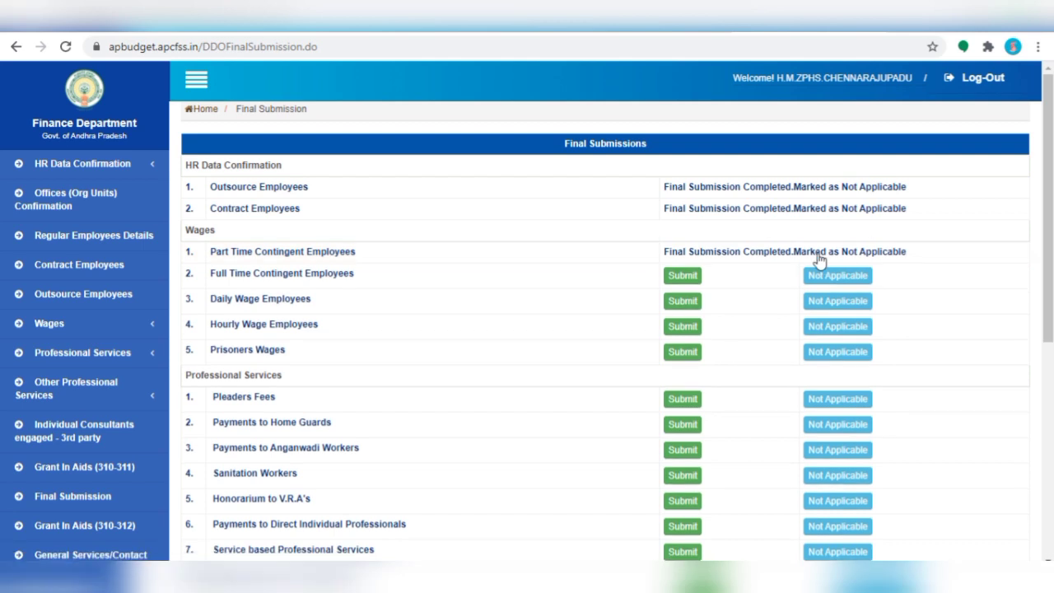
{"action": "left_click", "coordinate": [861, 281]}
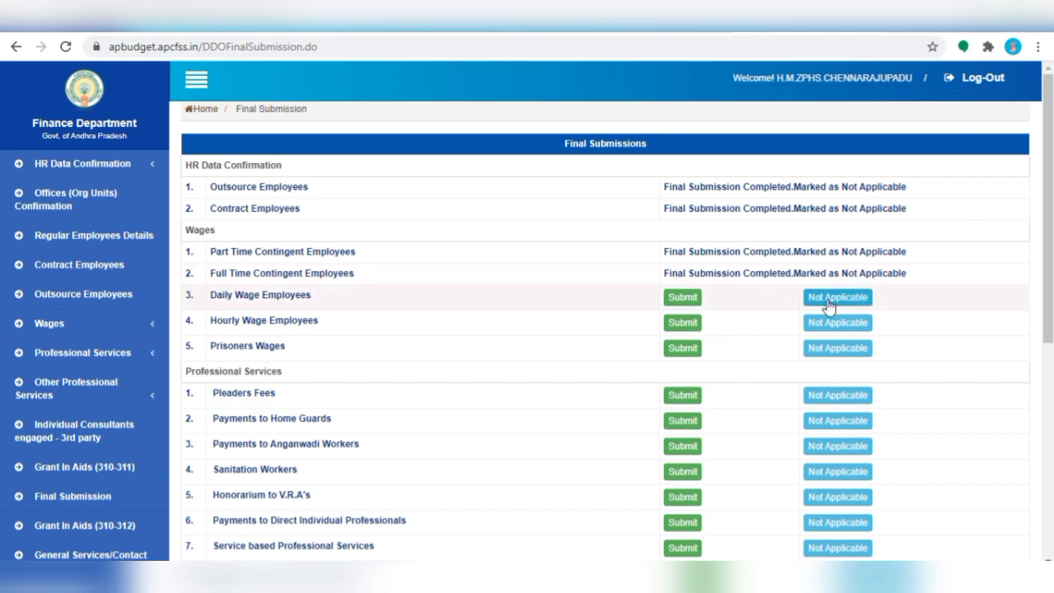
- Under Professional Services, mark Pleaders Fees, Payments to Home Guards, Payments to Anganwadi Workers and Honorarium to V.R.A's as not applicable
{"action": "left_click", "coordinate": [828, 396]}
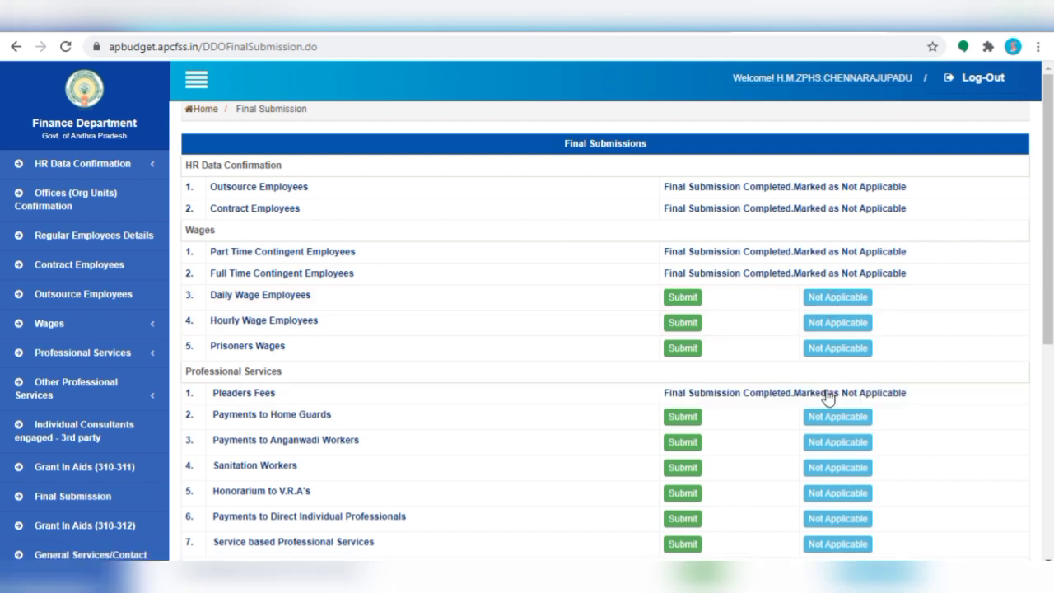
{"action": "left_click", "coordinate": [828, 420]}
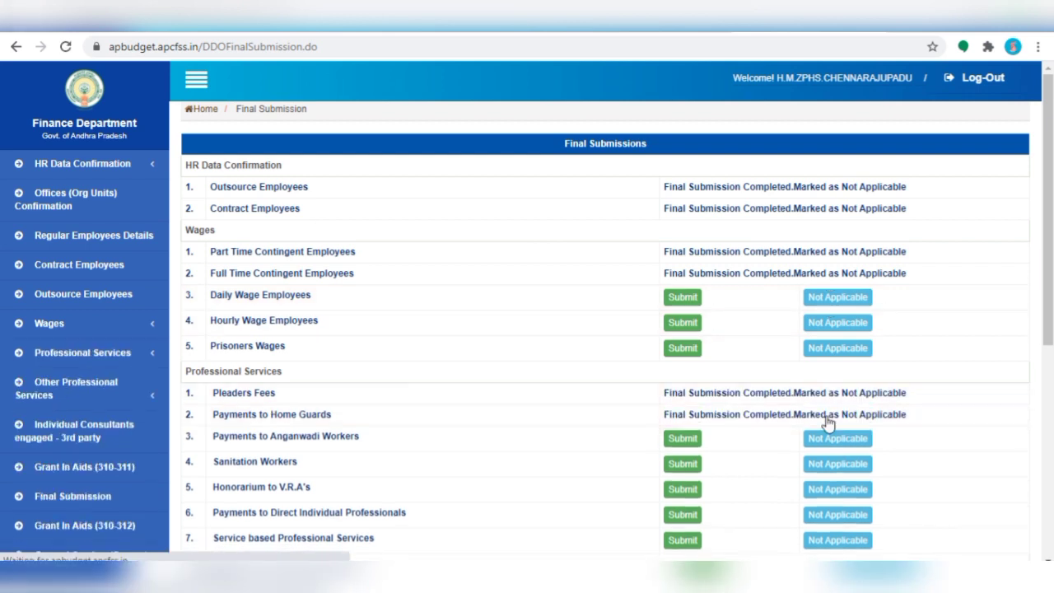
{"action": "left_click_drag", "start_coordinate": [1044, 339], "coordinate": [1049, 373]}
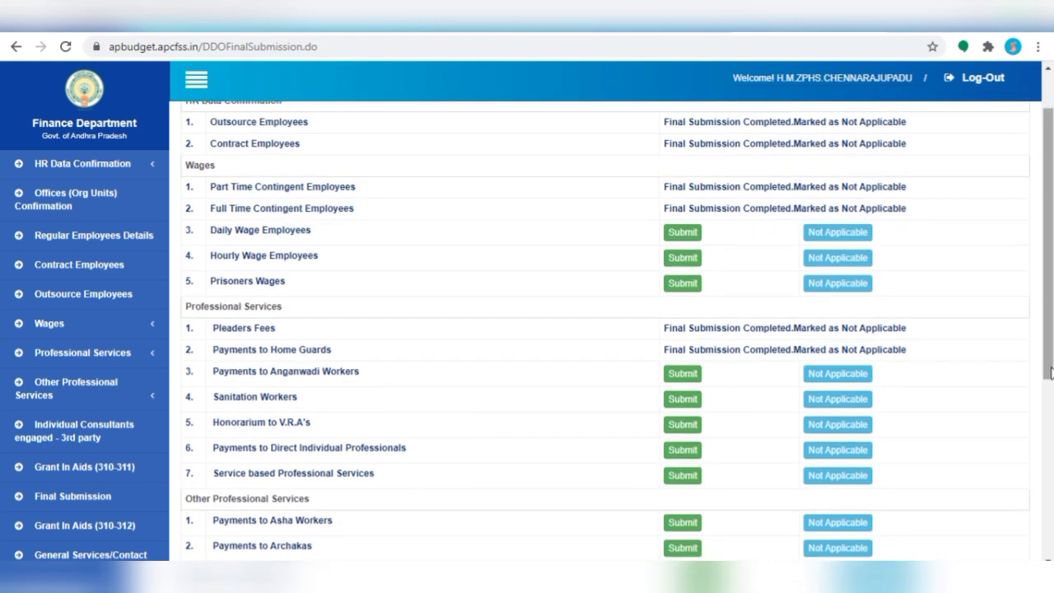
{"action": "left_click", "coordinate": [837, 375]}
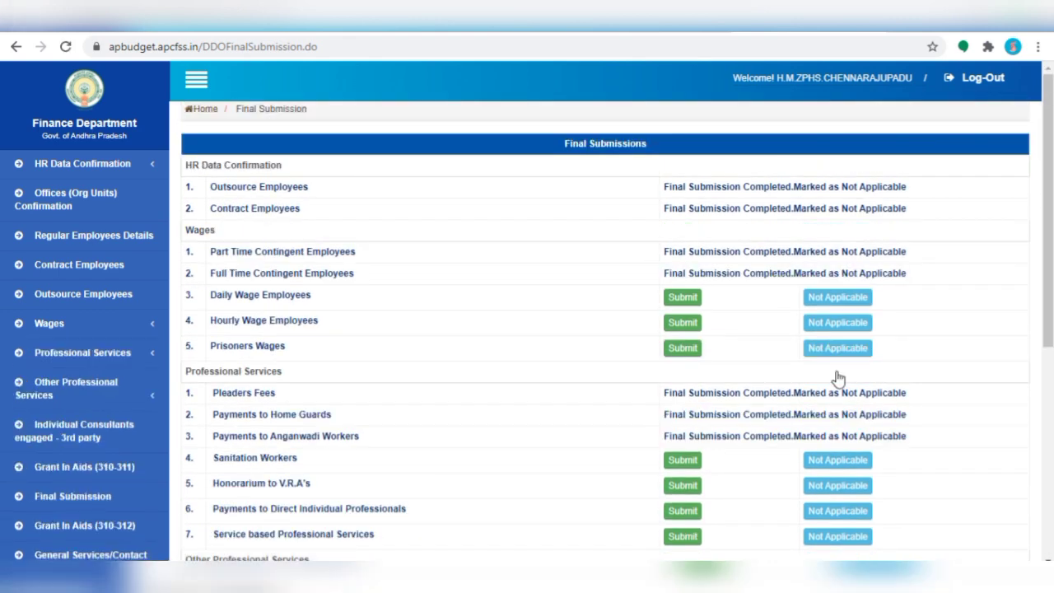
{"action": "scroll", "coordinate": [673, 404], "scroll_direction": "down", "scroll_amount": 1}
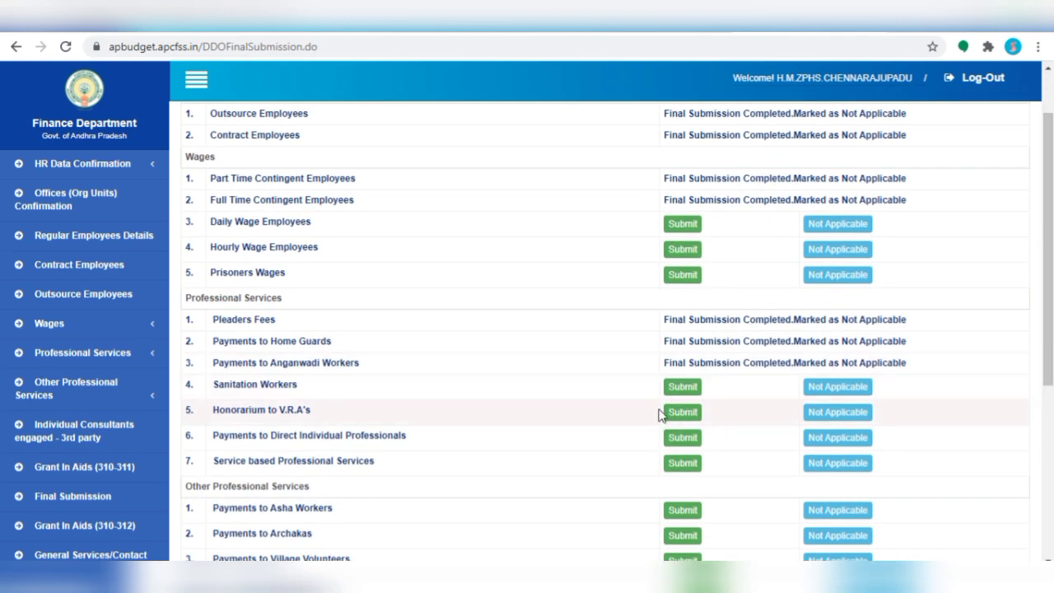
{"action": "left_click", "coordinate": [813, 418]}
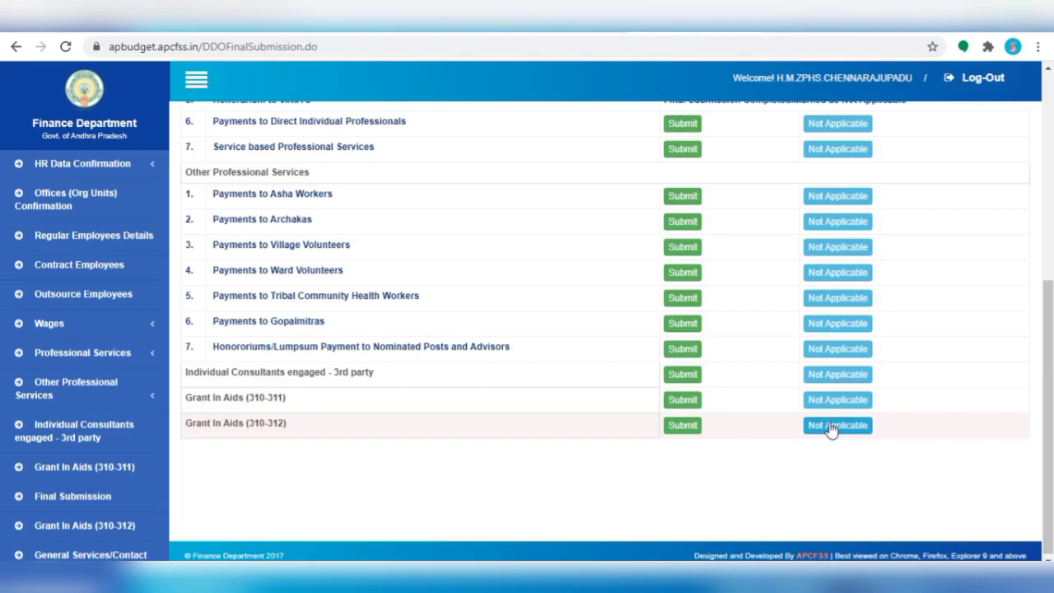
- Mark Grant In Aids (310-312) and Grant In Aids (310-311) as not applicable in the final submissions
{"action": "left_click", "coordinate": [833, 426]}
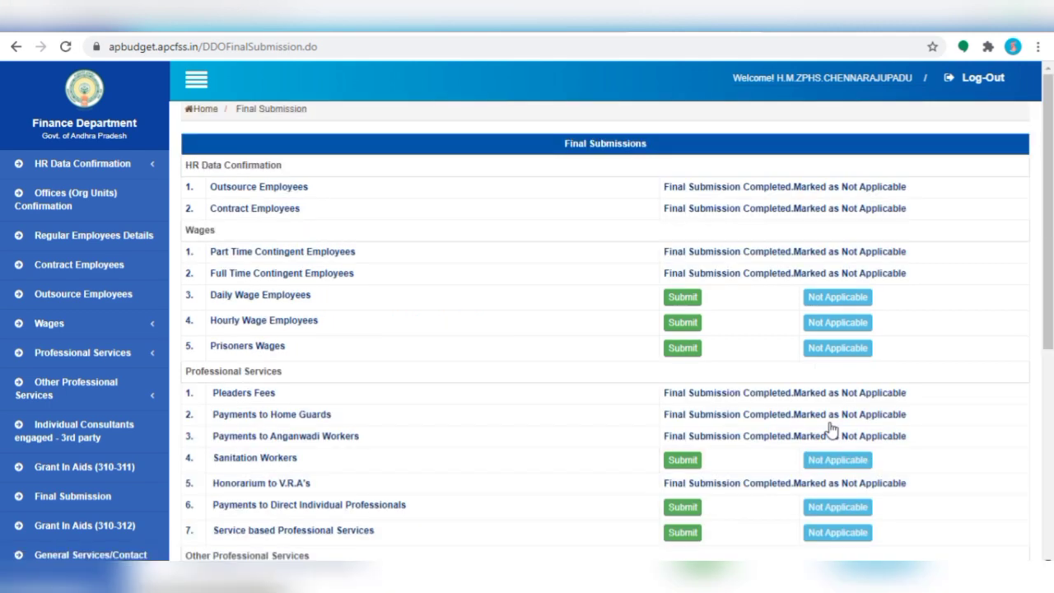
{"action": "scroll", "coordinate": [1048, 244], "scroll_direction": "down", "scroll_amount": 1}
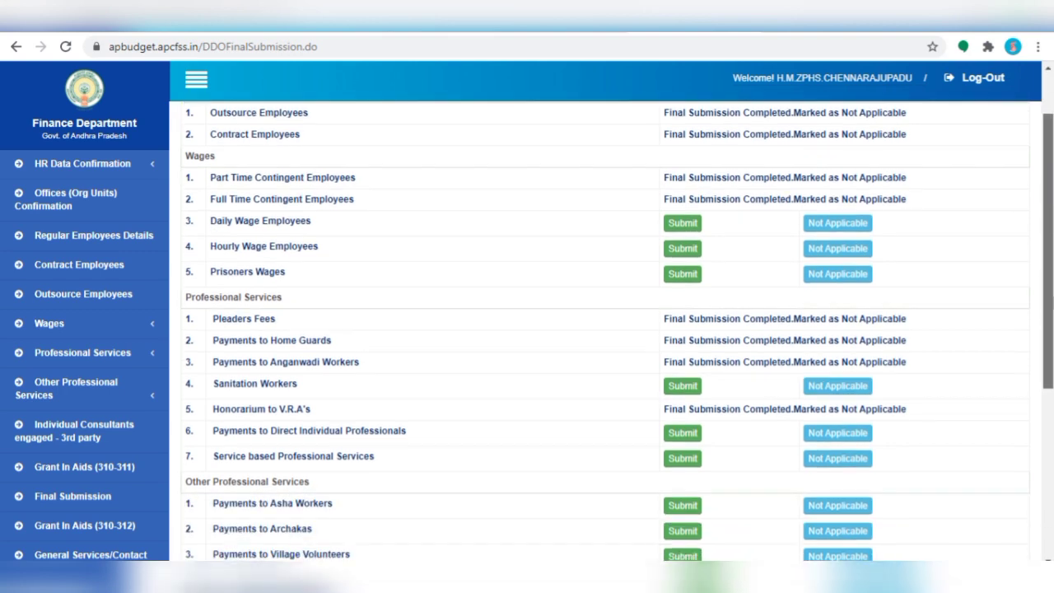
{"action": "scroll", "coordinate": [1035, 432], "scroll_direction": "down", "scroll_amount": 4}
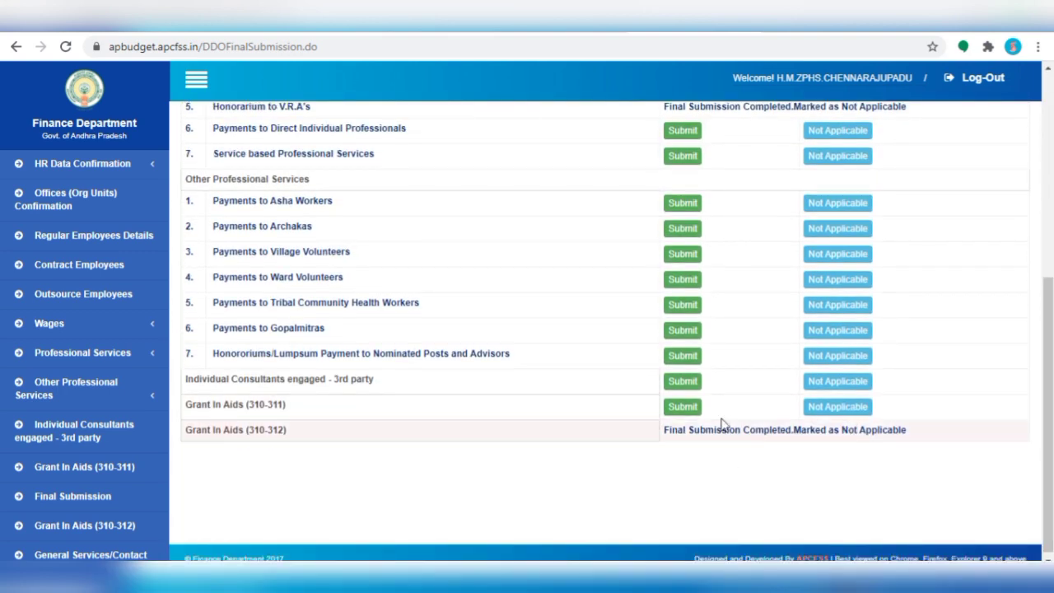
{"action": "left_click", "coordinate": [819, 408]}
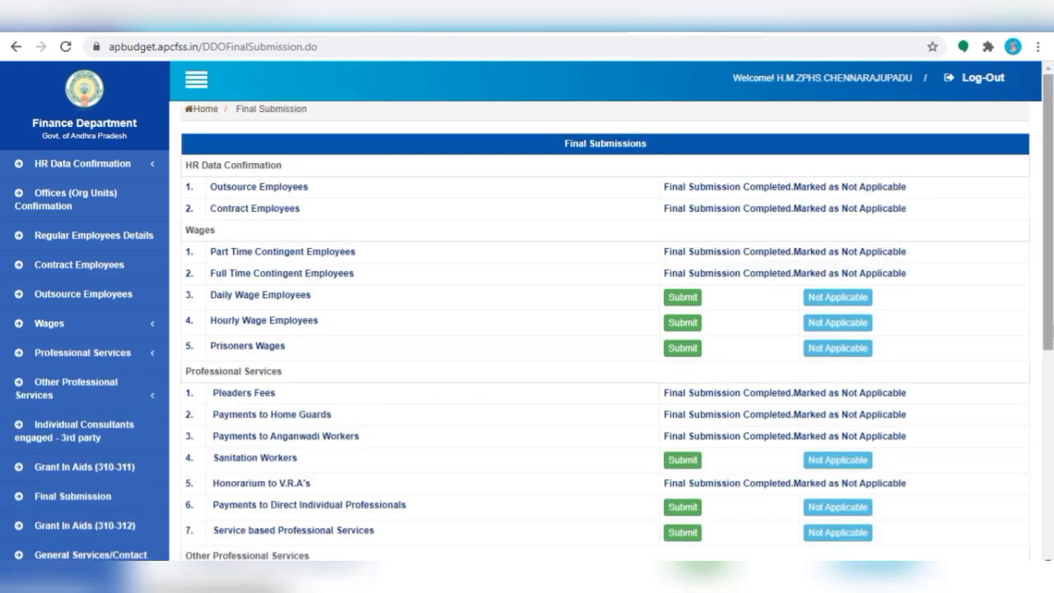
{"action": "left_click_drag", "start_coordinate": [1050, 313], "coordinate": [1050, 519]}
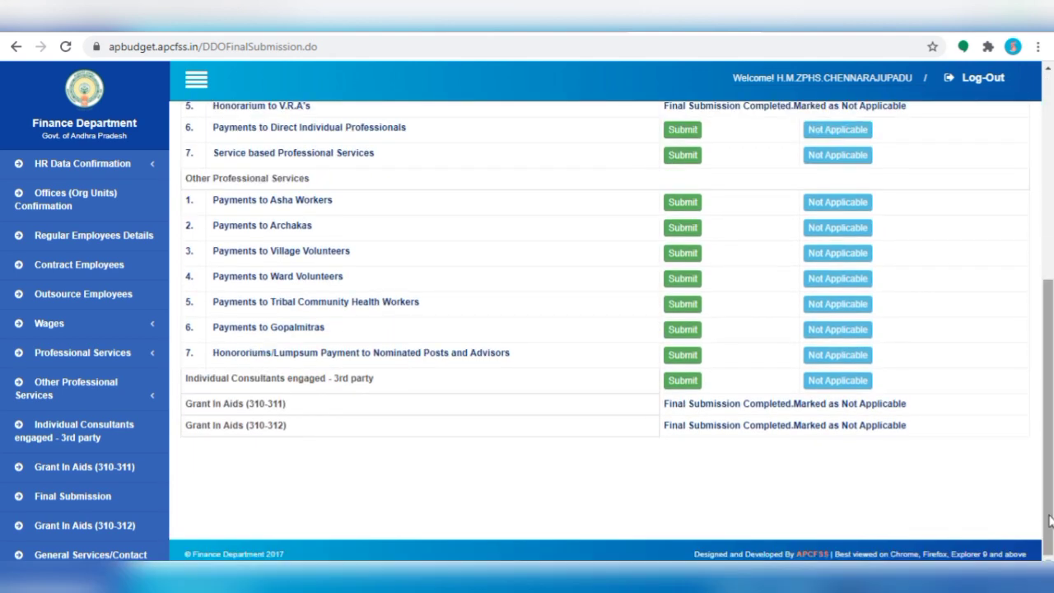